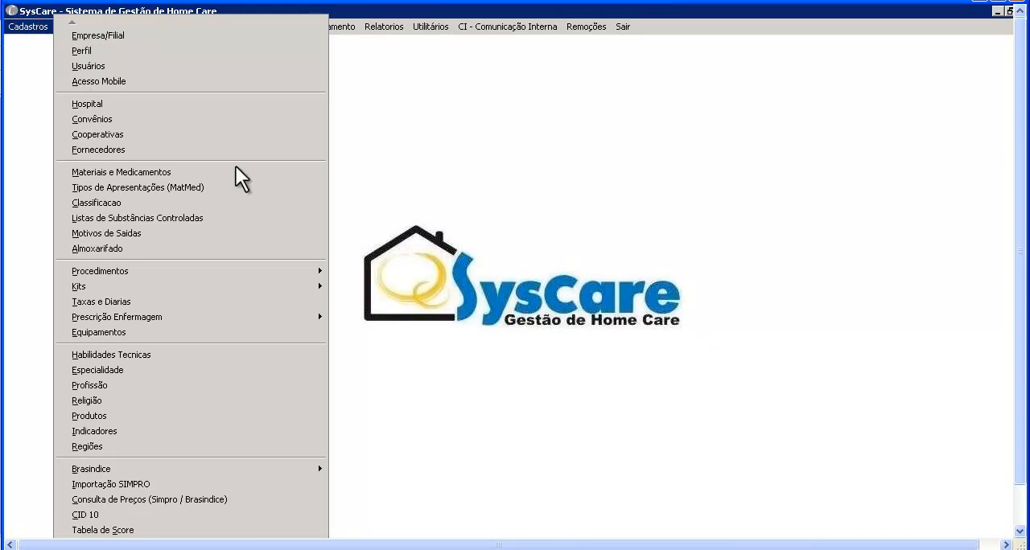
- Start a new record in Materiais e Medicamentos with MEDICAMENTO TESTE as both the technical and the commercial description
{"action": "left_click", "coordinate": [290, 173]}
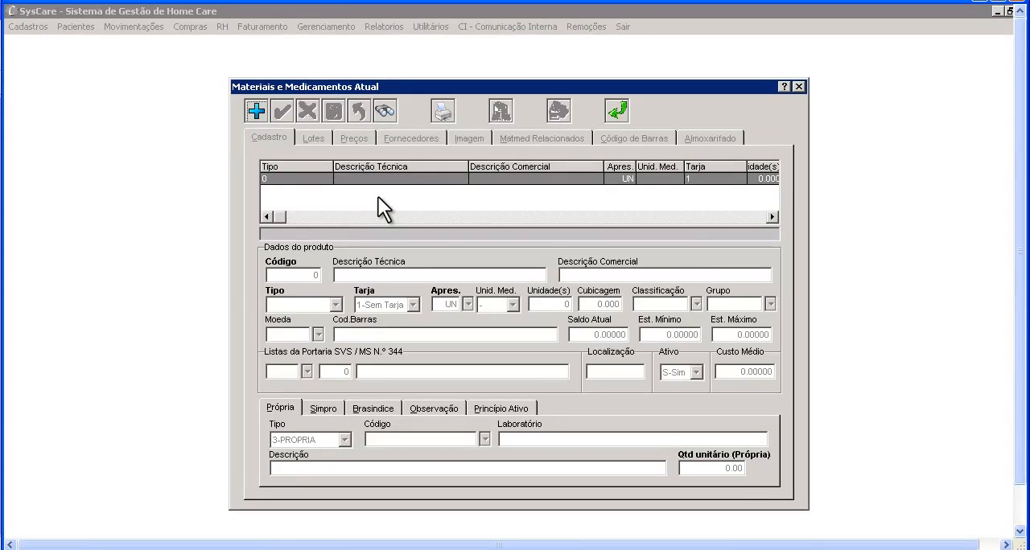
{"action": "left_click", "coordinate": [262, 107]}
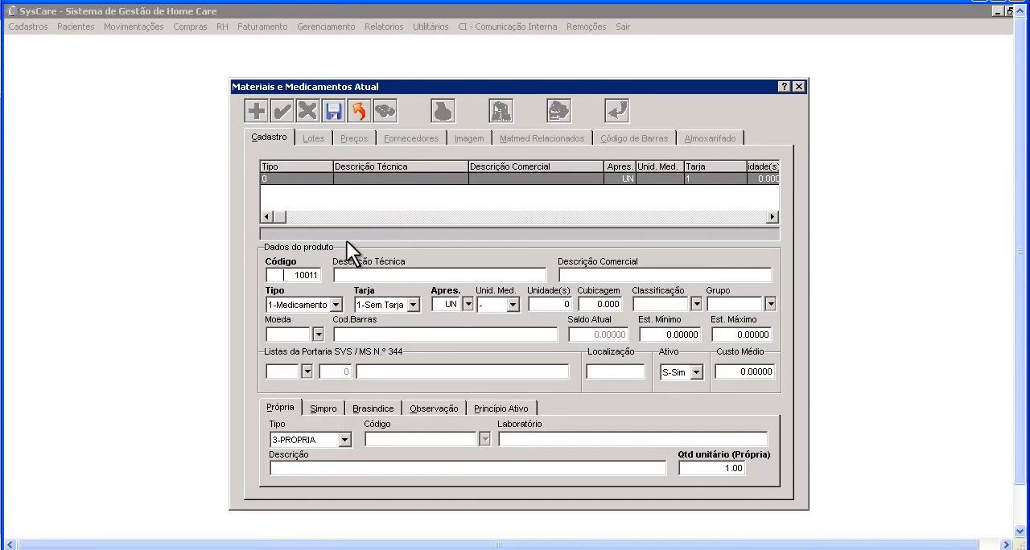
{"action": "left_click", "coordinate": [345, 275]}
{"action": "type", "text": "MEDICAMENTO TESTE"}
{"action": "left_click_drag", "start_coordinate": [419, 275], "coordinate": [328, 262]}
{"action": "key", "text": "ctrl+c"}
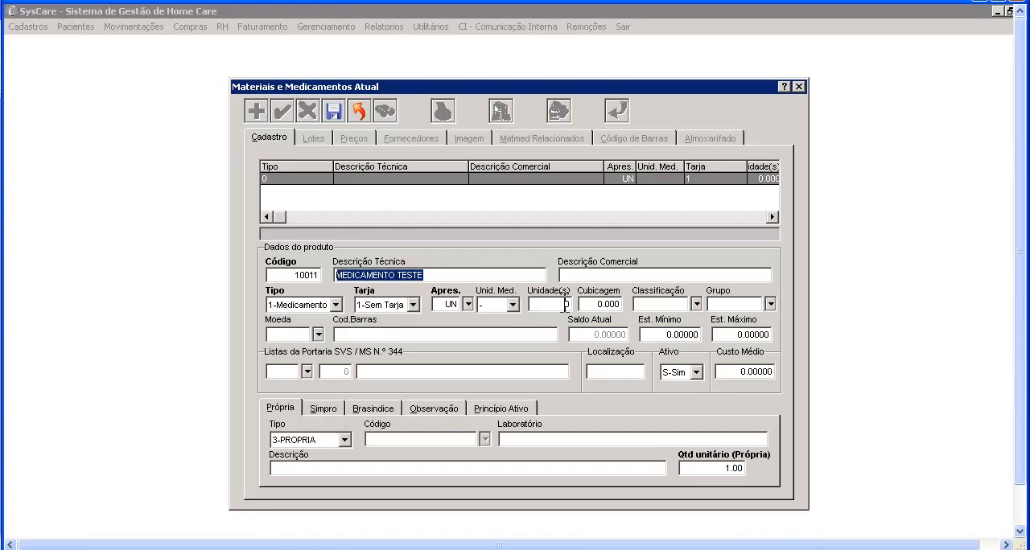
{"action": "left_click", "coordinate": [581, 278]}
{"action": "key", "text": "ctrl+v"}
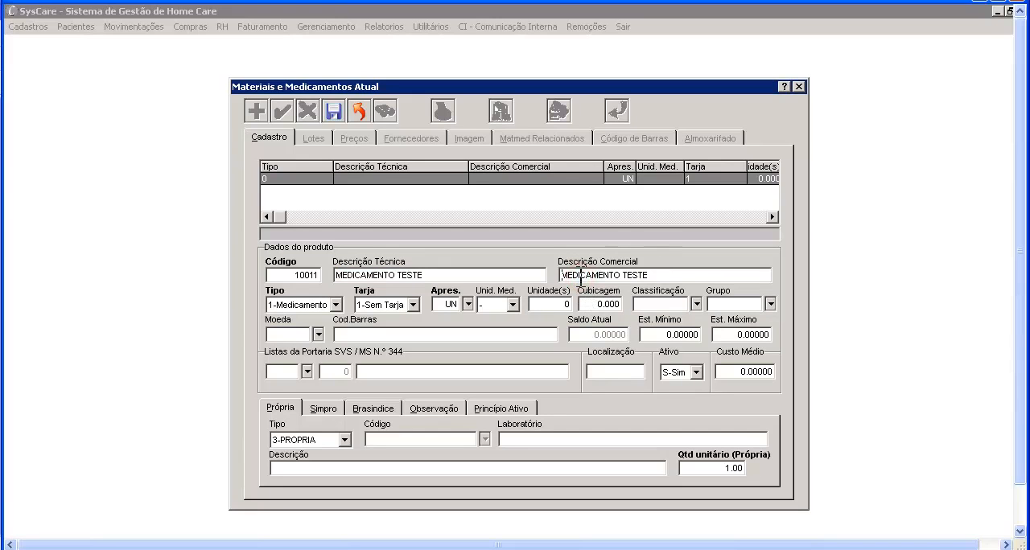
- Set the product's Tipo to 1-Medicamento and its Tarja to 1-Sem Tarja
{"action": "left_click", "coordinate": [336, 305]}
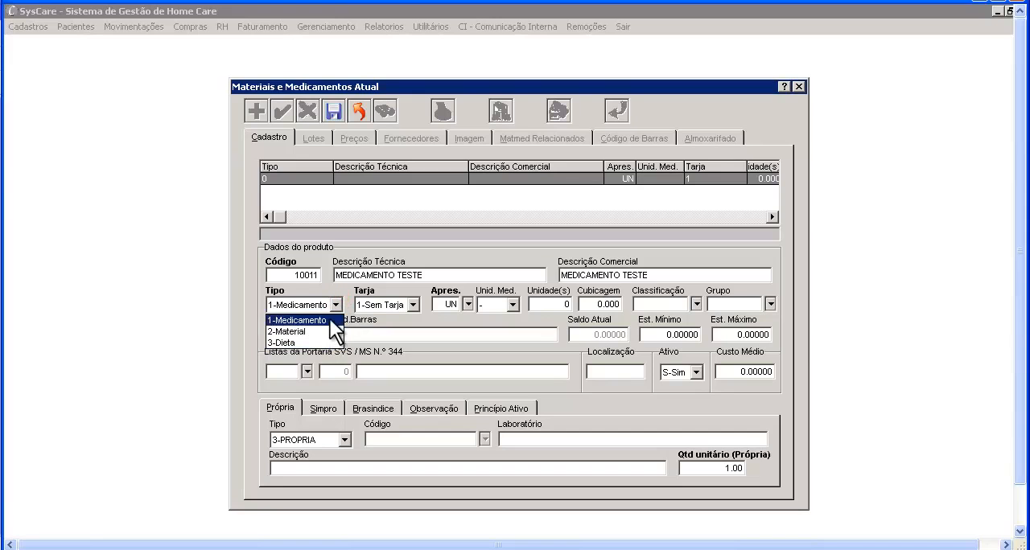
{"action": "left_click", "coordinate": [325, 321]}
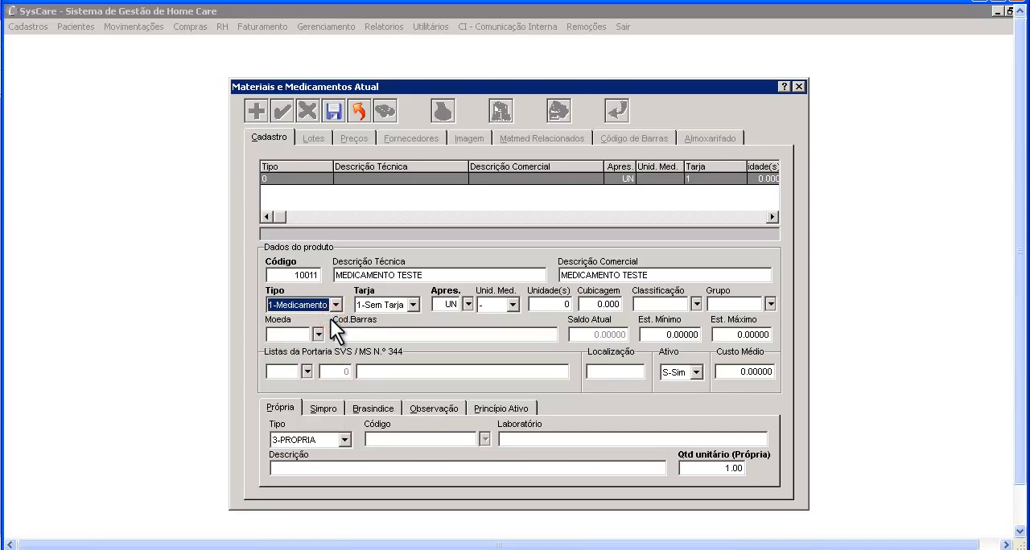
{"action": "left_click", "coordinate": [412, 304]}
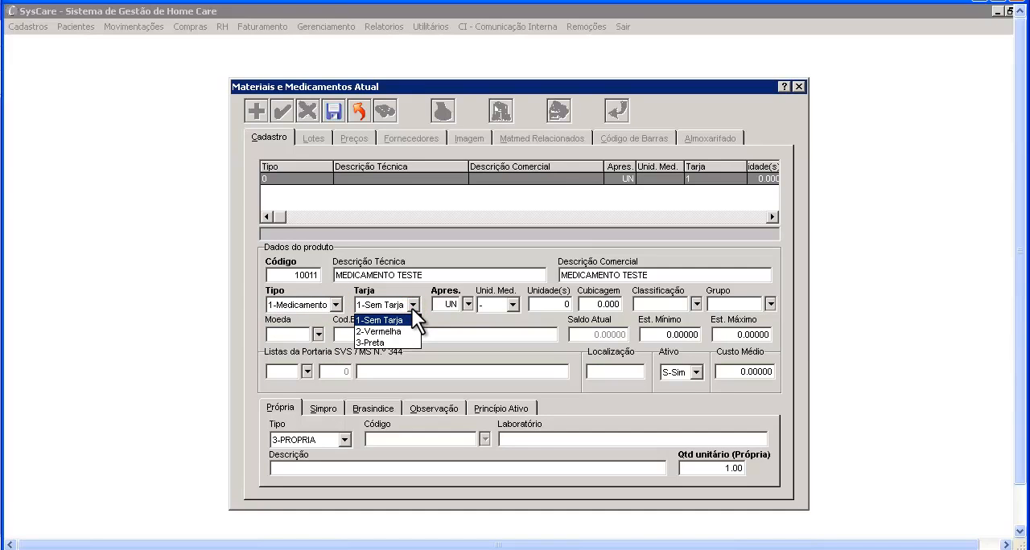
{"action": "left_click", "coordinate": [412, 308]}
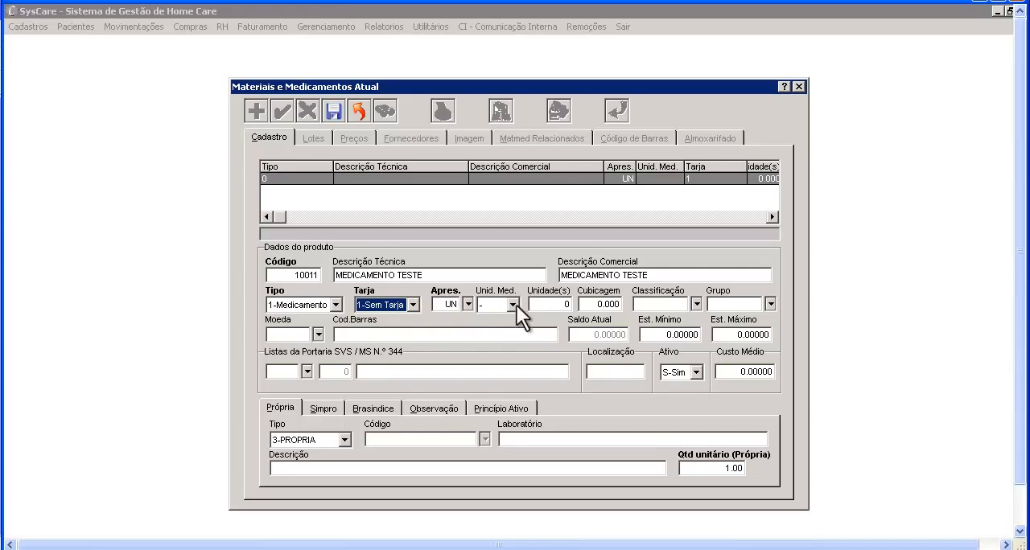
- Set the product's presentation to CP (COMPRIMIDO) and its unit of measure to UN
{"action": "left_click", "coordinate": [467, 304]}
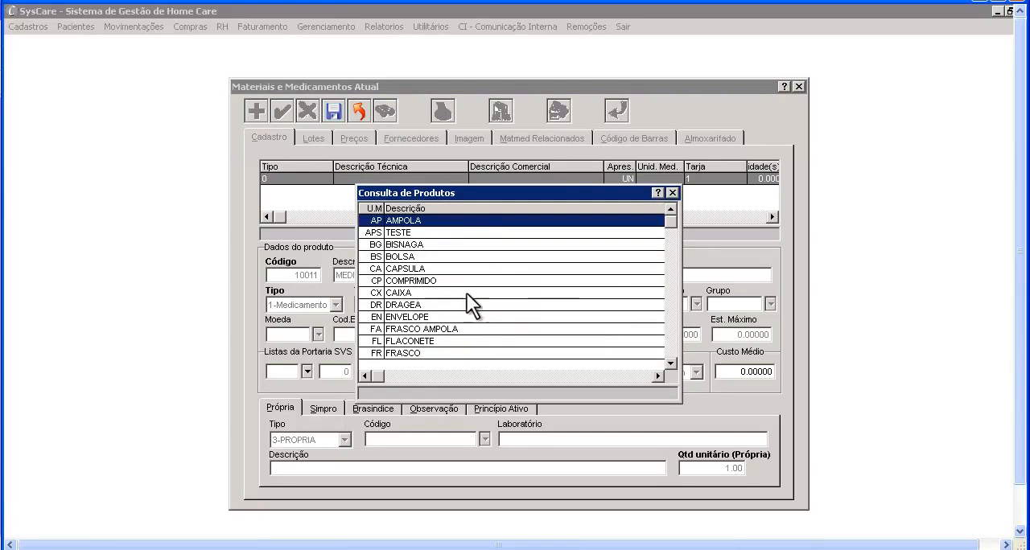
{"action": "double_click", "coordinate": [461, 279]}
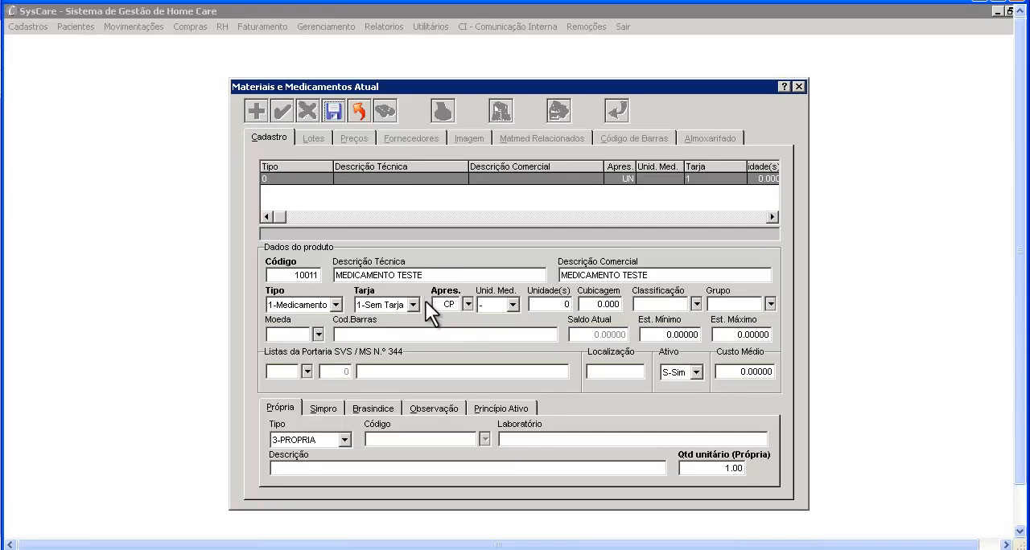
{"action": "left_click", "coordinate": [511, 304]}
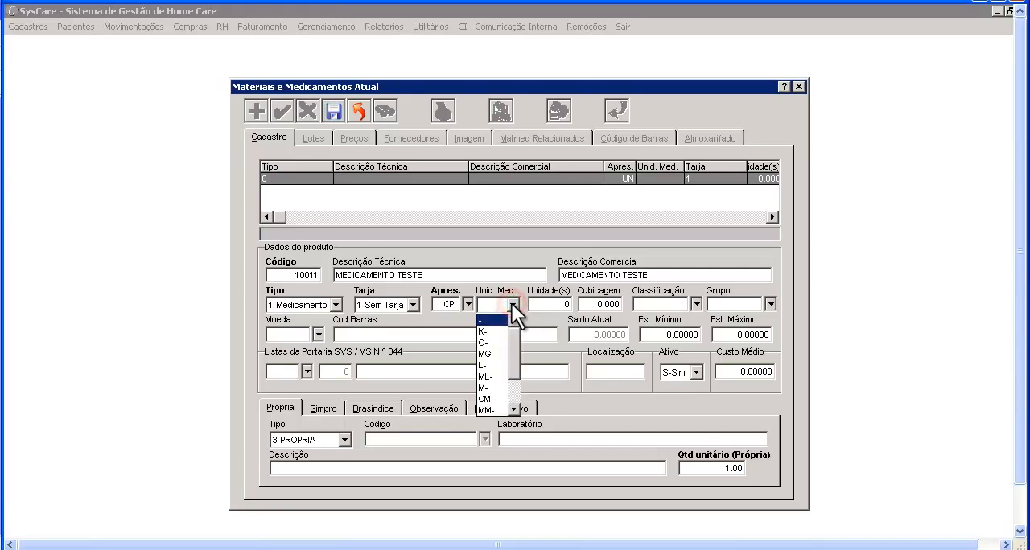
{"action": "left_click_drag", "start_coordinate": [511, 365], "coordinate": [514, 393]}
{"action": "left_click", "coordinate": [498, 375]}
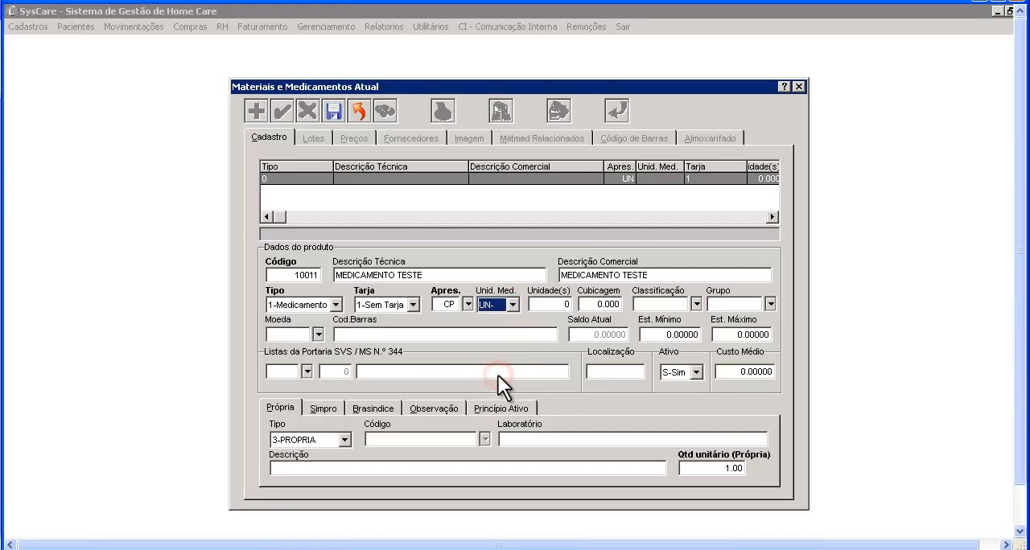
{"action": "key", "text": "Tab"}
- Change the presentation to FR (FRASCO), measured in ML with a volume of 20
{"action": "left_click", "coordinate": [468, 305]}
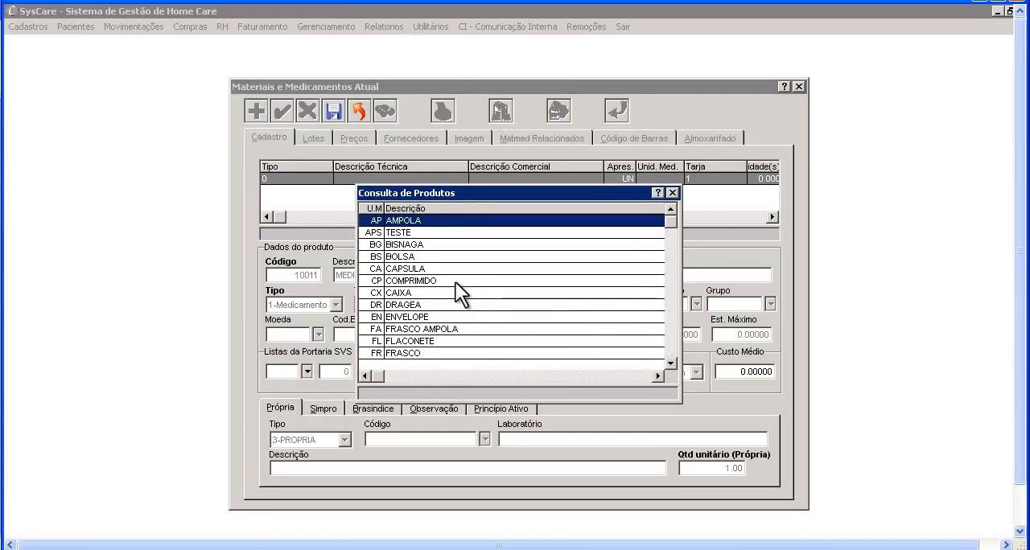
{"action": "double_click", "coordinate": [451, 354]}
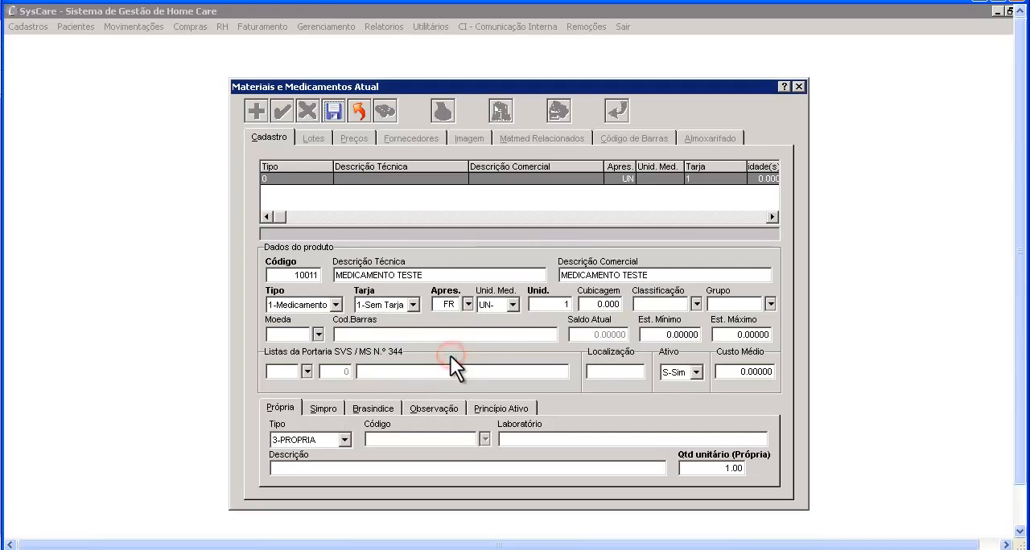
{"action": "left_click", "coordinate": [510, 309]}
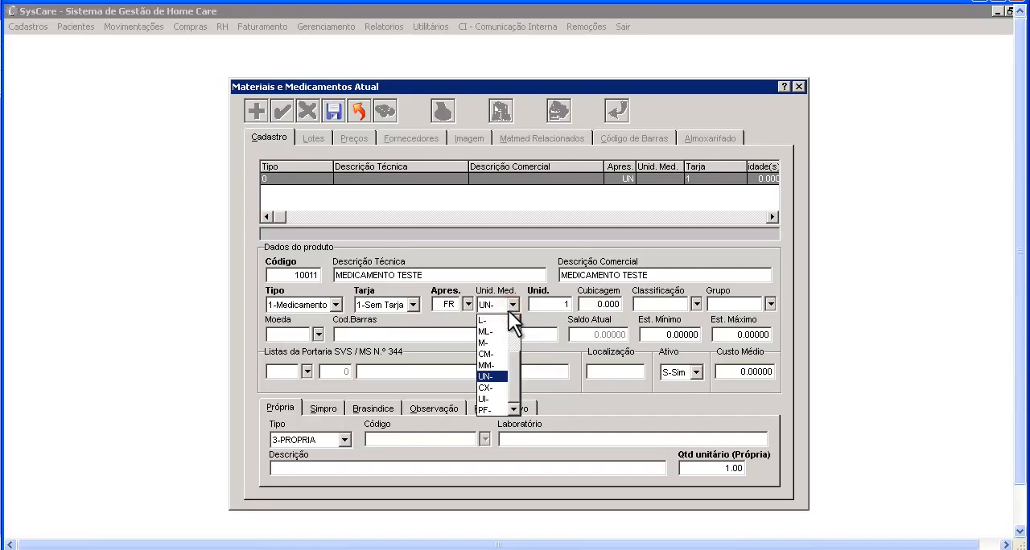
{"action": "left_click", "coordinate": [502, 330]}
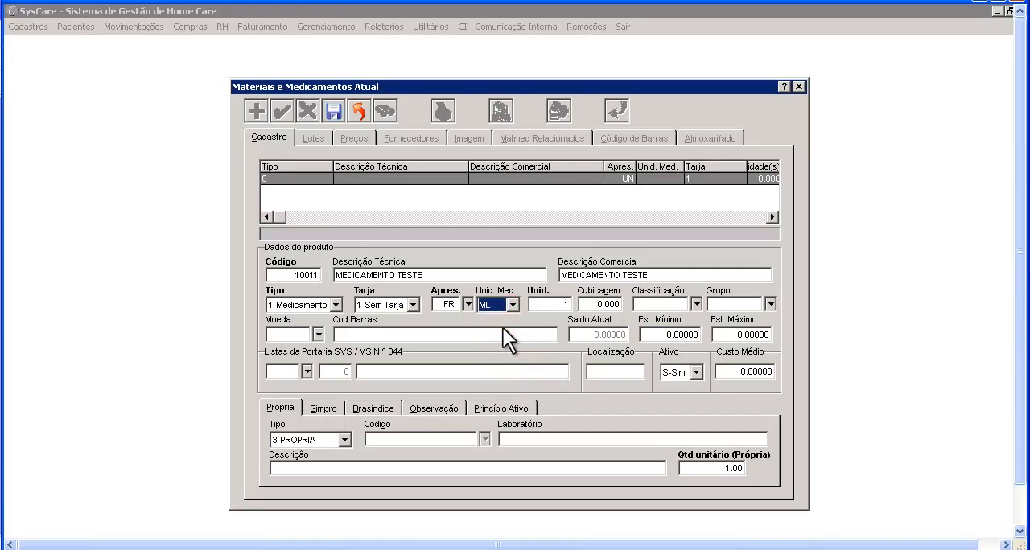
{"action": "left_click", "coordinate": [529, 304]}
{"action": "type", "text": "20"}
{"action": "key", "text": "Tab"}
- Pick FR (FRASCO) again as the presentation and set the volume to 50
{"action": "left_click", "coordinate": [467, 304]}
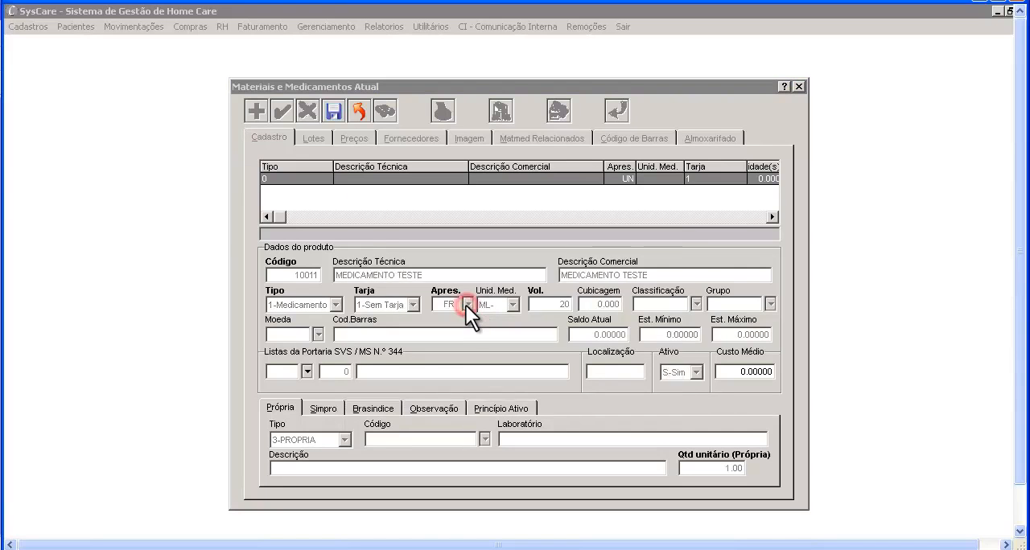
{"action": "double_click", "coordinate": [464, 352]}
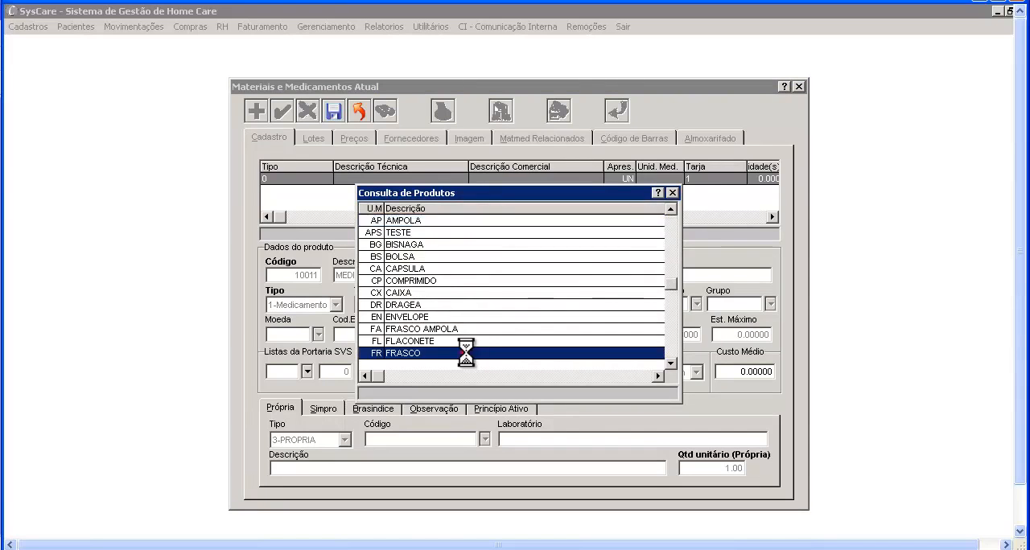
{"action": "left_click", "coordinate": [533, 306]}
{"action": "key", "text": "Delete"}
{"action": "key", "text": "Delete"}
{"action": "type", "text": "50"}
{"action": "key", "text": "Tab"}
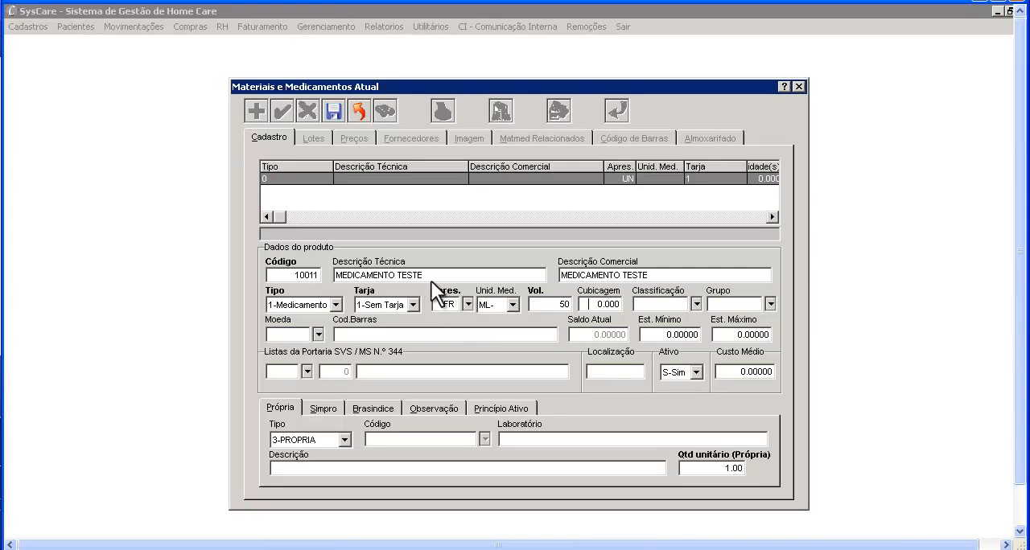
- Switch the FRASCO's unit of measure to UN with a quantity of 1
{"action": "left_click", "coordinate": [510, 305]}
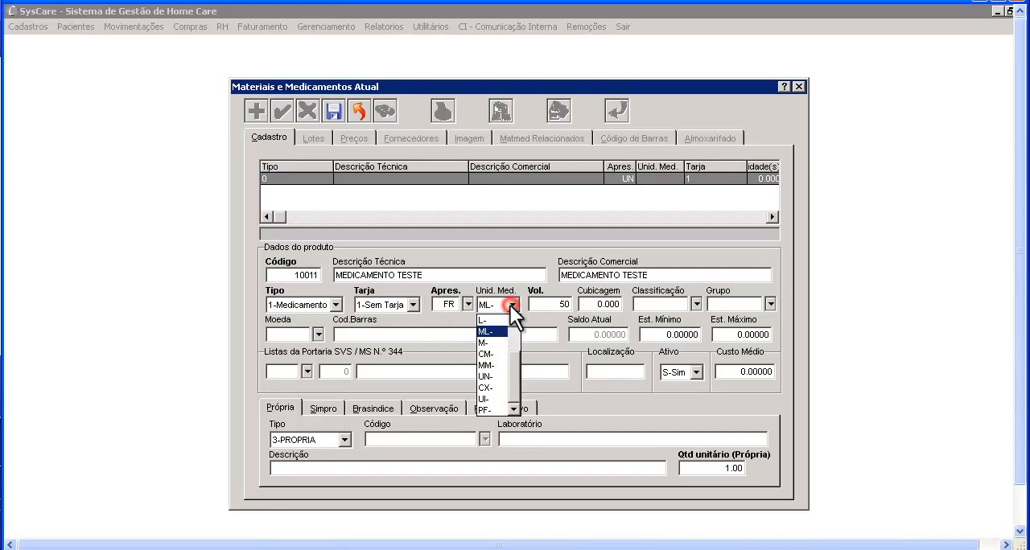
{"action": "left_click", "coordinate": [499, 378]}
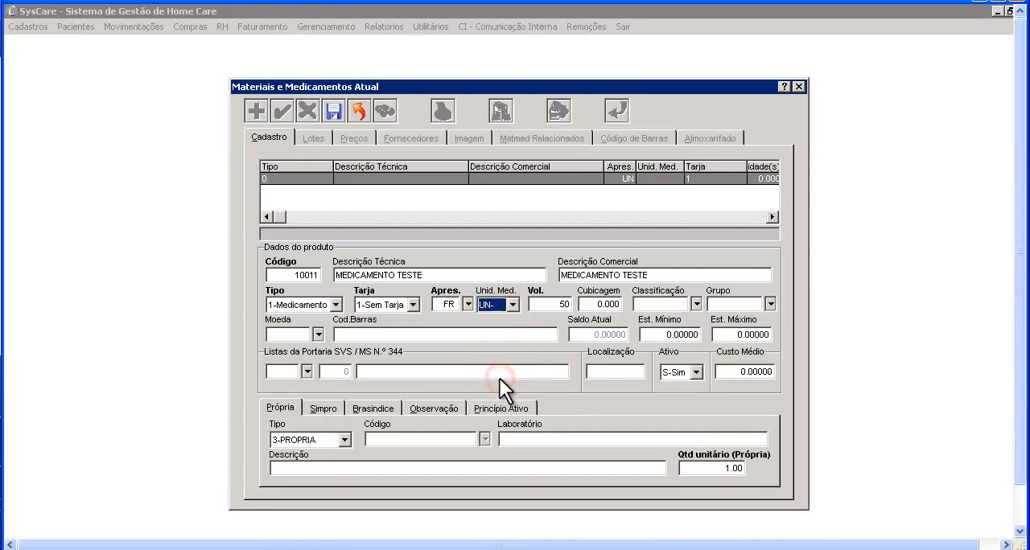
{"action": "left_click", "coordinate": [555, 310]}
{"action": "left_click_drag", "start_coordinate": [553, 309], "coordinate": [569, 302]}
- Find the presentation by its description starting with T and set it to TB (TUBO)
{"action": "left_click", "coordinate": [467, 304]}
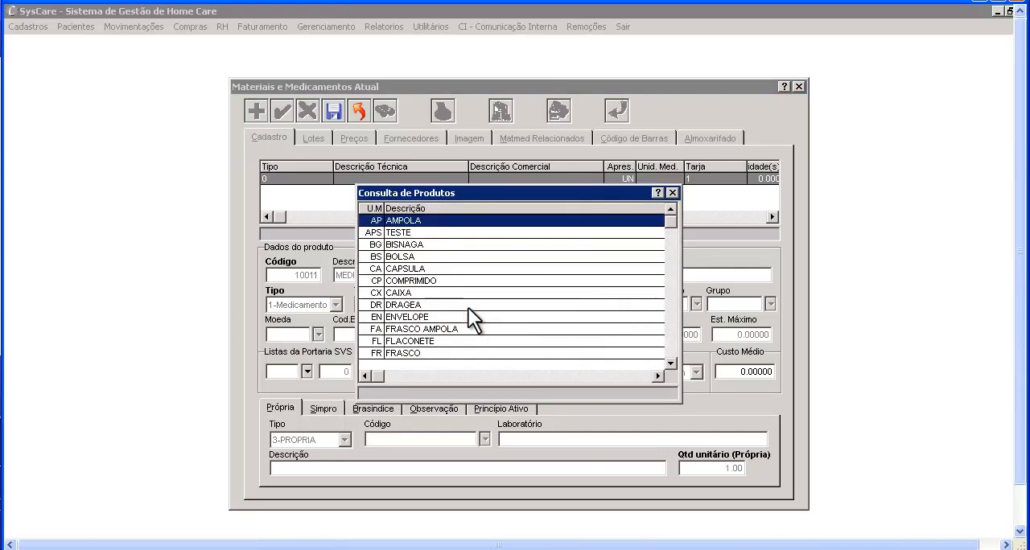
{"action": "left_click", "coordinate": [469, 209]}
{"action": "type", "text": "t"}
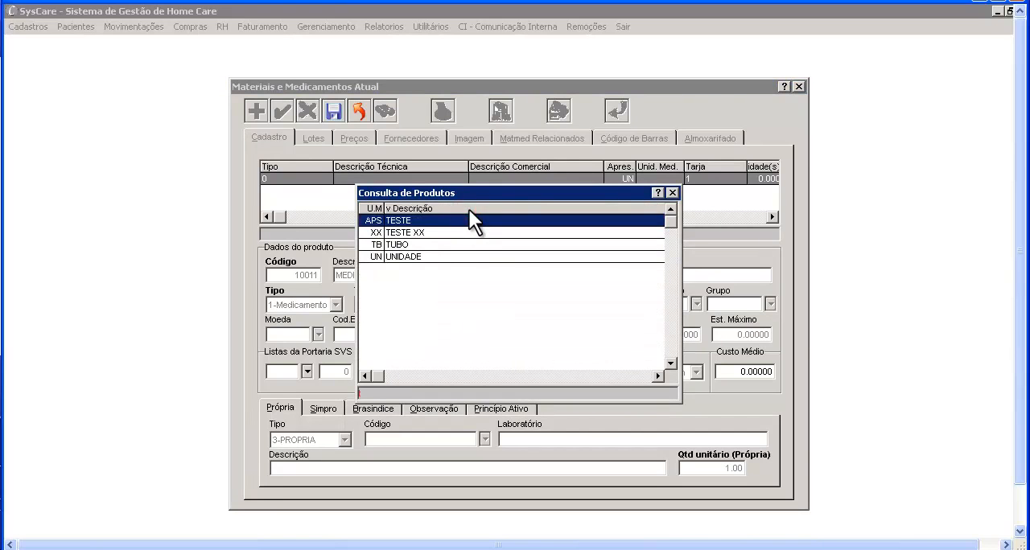
{"action": "double_click", "coordinate": [469, 243]}
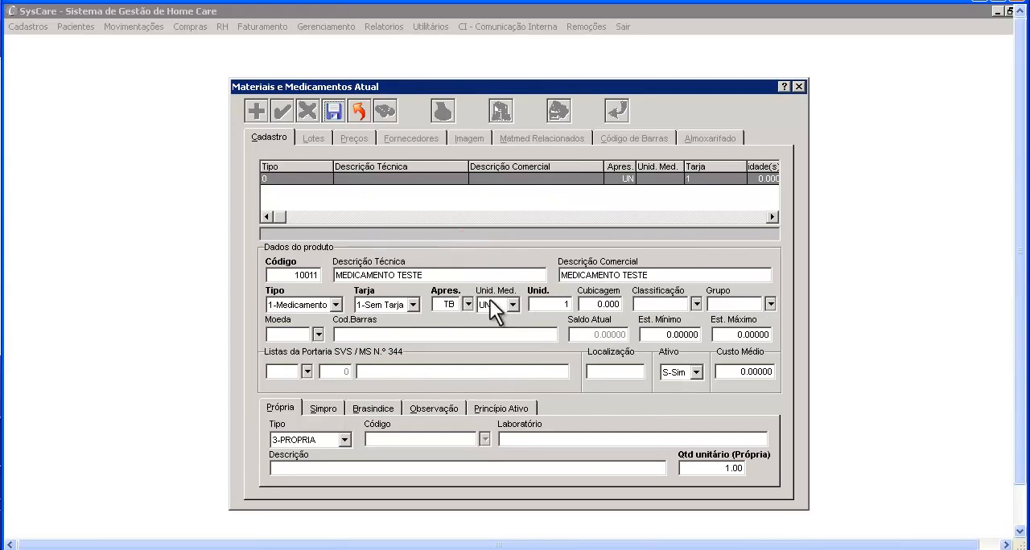
- Set the TUBO's unit of measure to G and its weight to 30
{"action": "left_click", "coordinate": [509, 304]}
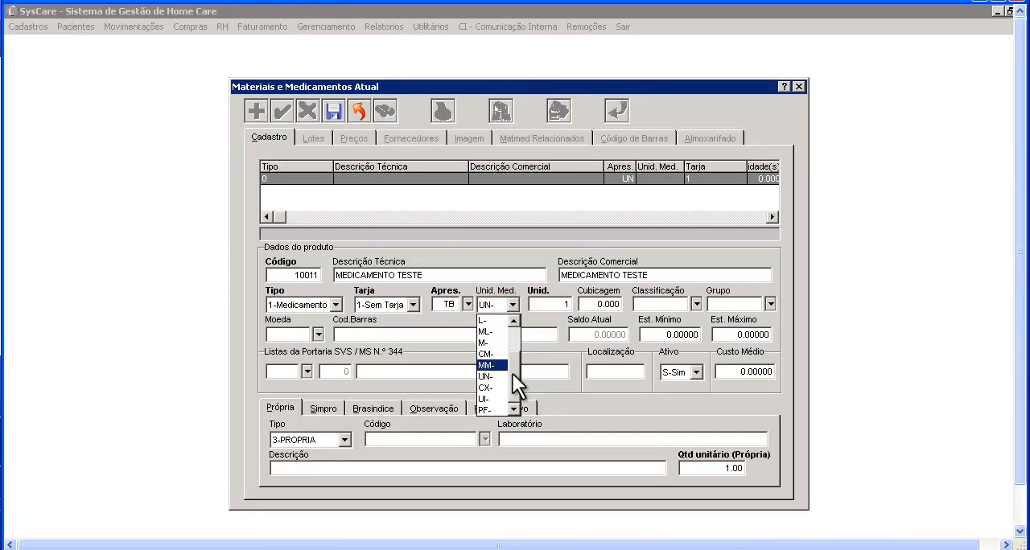
{"action": "left_click_drag", "start_coordinate": [512, 372], "coordinate": [512, 321]}
{"action": "left_click", "coordinate": [488, 341]}
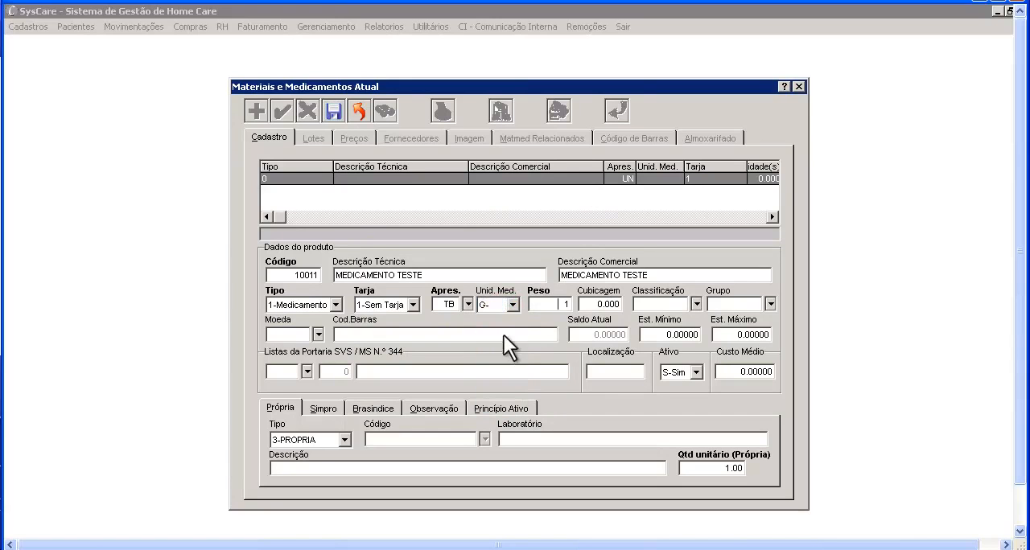
{"action": "type", "text": "30"}
{"action": "key", "text": "Tab"}
- Set the TUBO's unit of measure to UN with a quantity of 1
{"action": "left_click", "coordinate": [511, 307]}
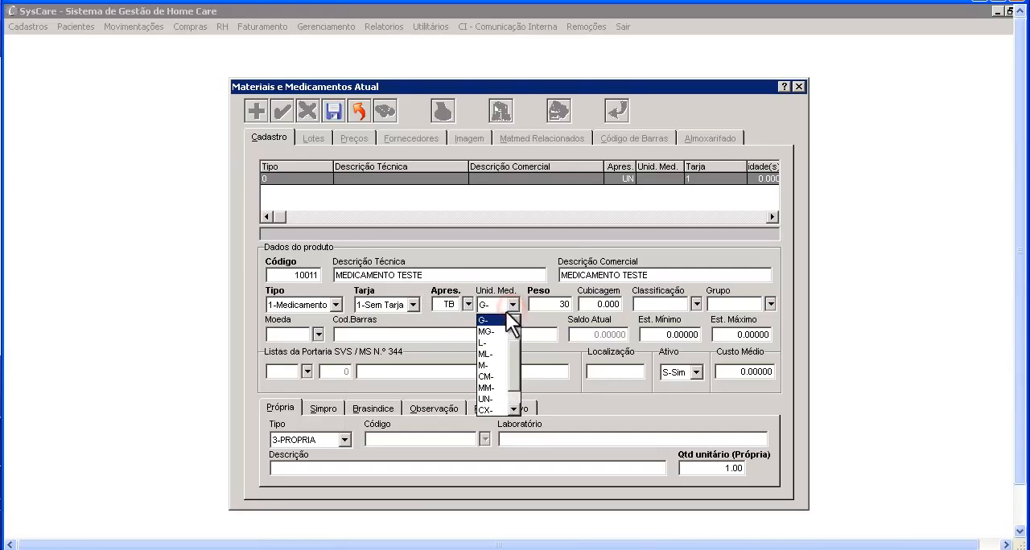
{"action": "left_click", "coordinate": [499, 399]}
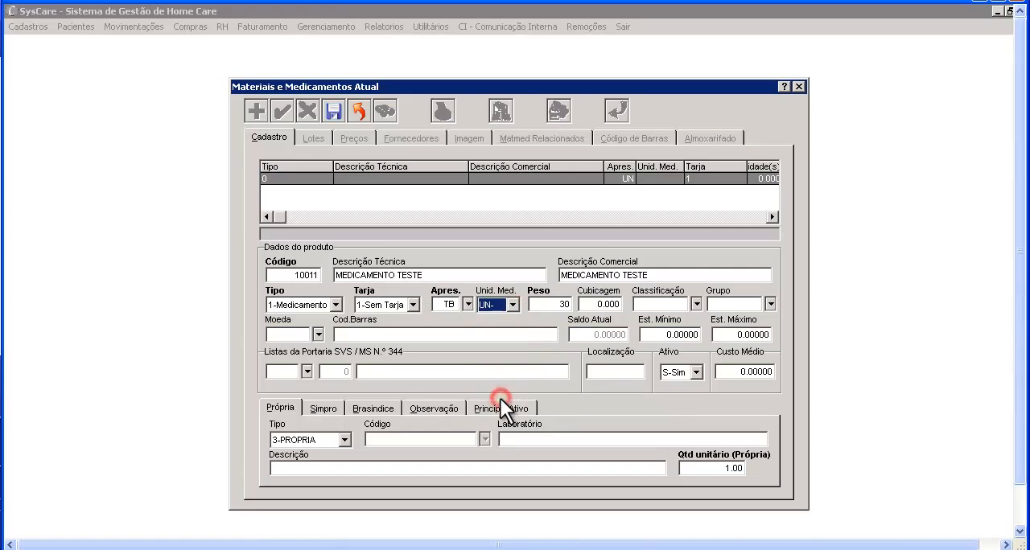
{"action": "left_click_drag", "start_coordinate": [544, 306], "coordinate": [566, 304]}
{"action": "key", "text": "Tab"}
- Assign the product the classification P (PADRAO) and the group ANTIB (ANTIBIOTICOS)
{"action": "left_click", "coordinate": [693, 304]}
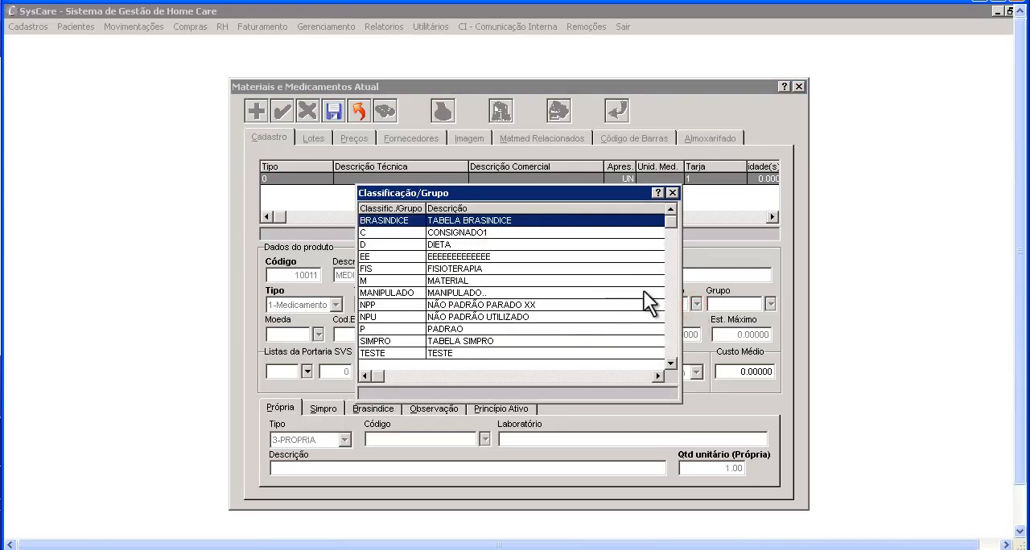
{"action": "double_click", "coordinate": [556, 328]}
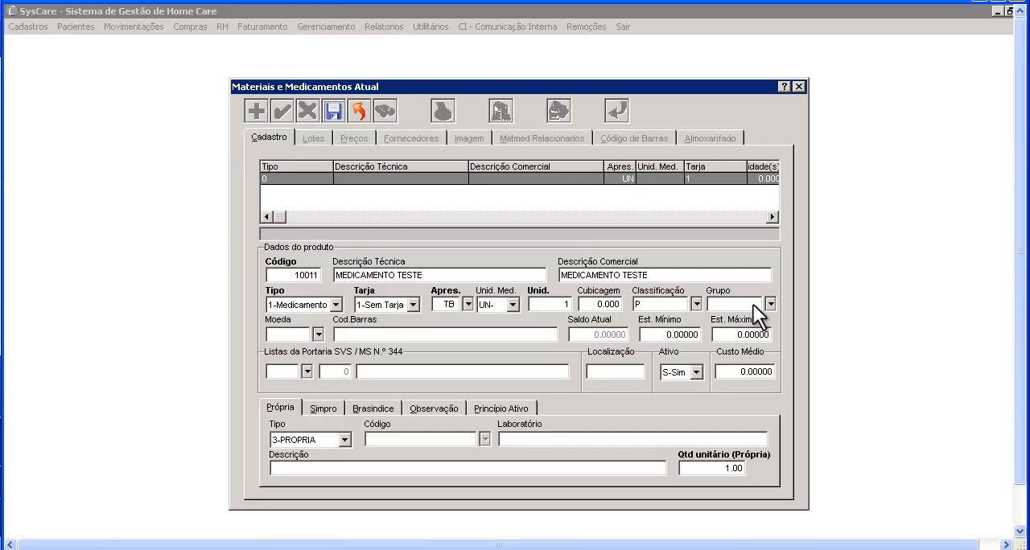
{"action": "left_click", "coordinate": [769, 304]}
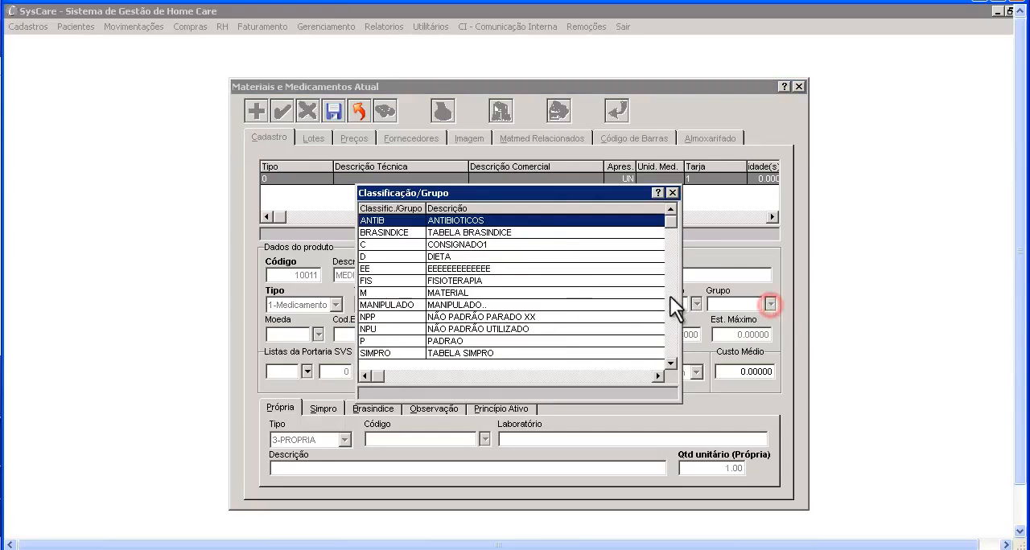
{"action": "double_click", "coordinate": [551, 219]}
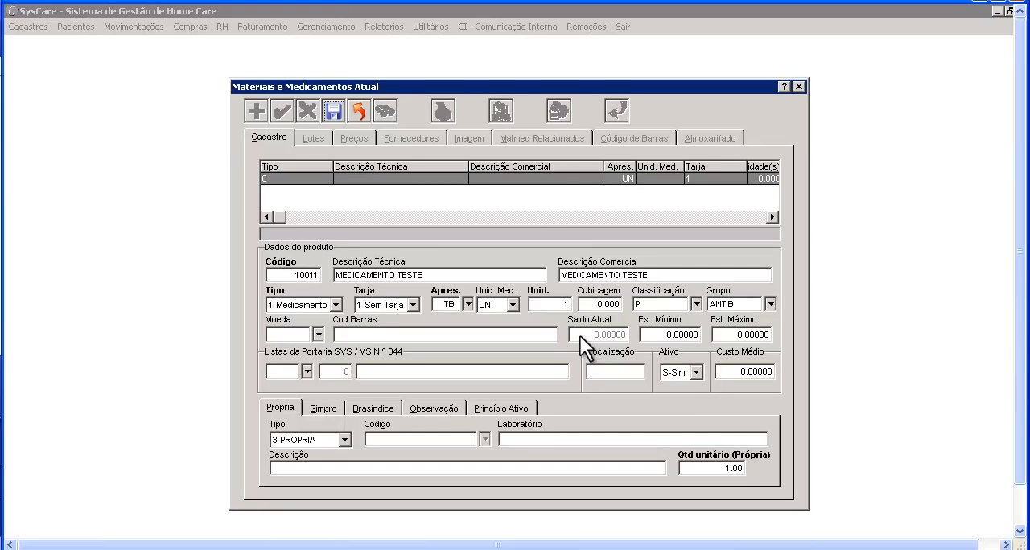
- Set the product's minimum stock to 50 and its maximum stock to 100
{"action": "left_click", "coordinate": [647, 335]}
{"action": "type", "text": "50 ."}
{"action": "key", "text": "Tab"}
{"action": "type", "text": "100 ."}
{"action": "key", "text": "Tab"}
- Link the product to controlled substance A1 item 6, ALFENTANILA, and set its location to ESTANDE 2
{"action": "left_click", "coordinate": [307, 370]}
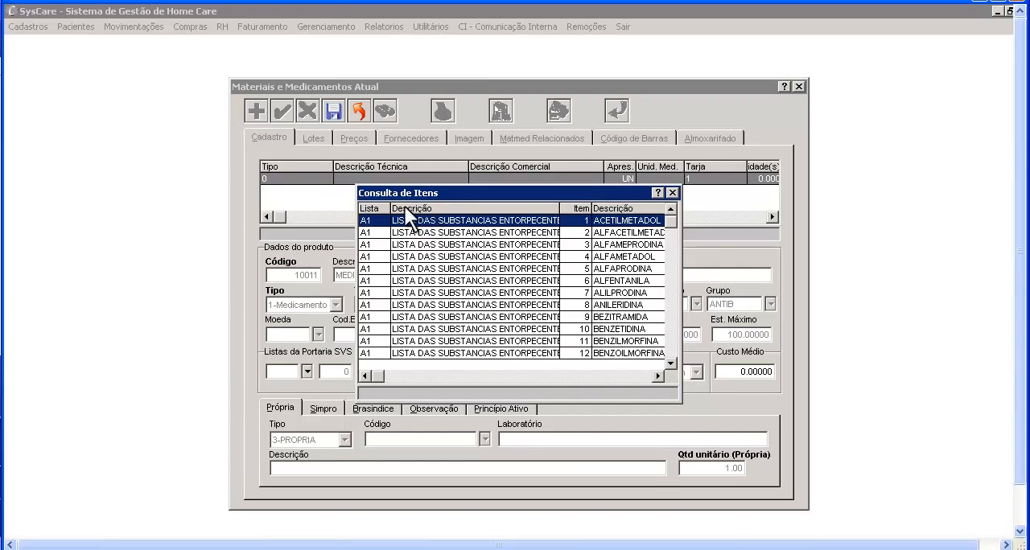
{"action": "double_click", "coordinate": [417, 282]}
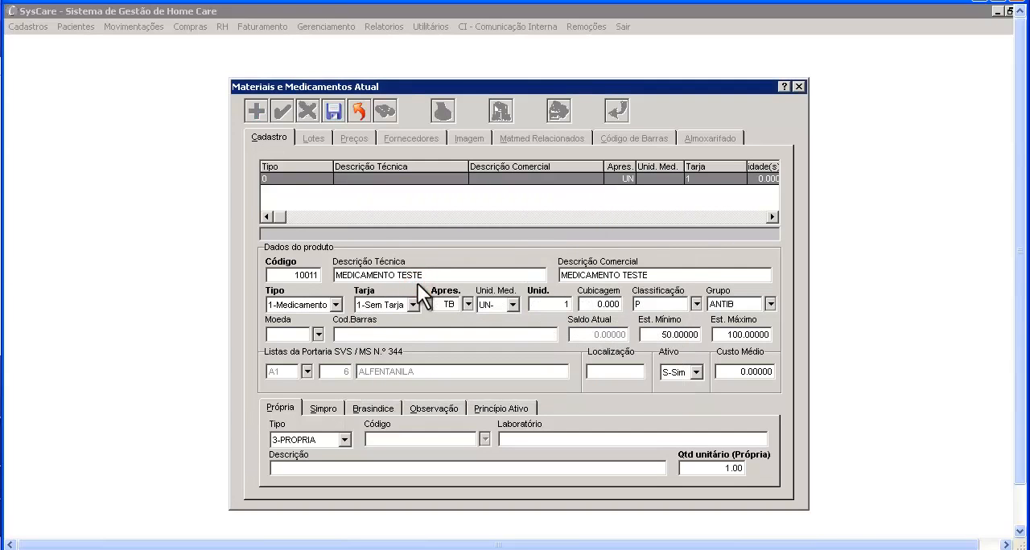
{"action": "left_click", "coordinate": [596, 371]}
{"action": "type", "text": "ESTANDE"}
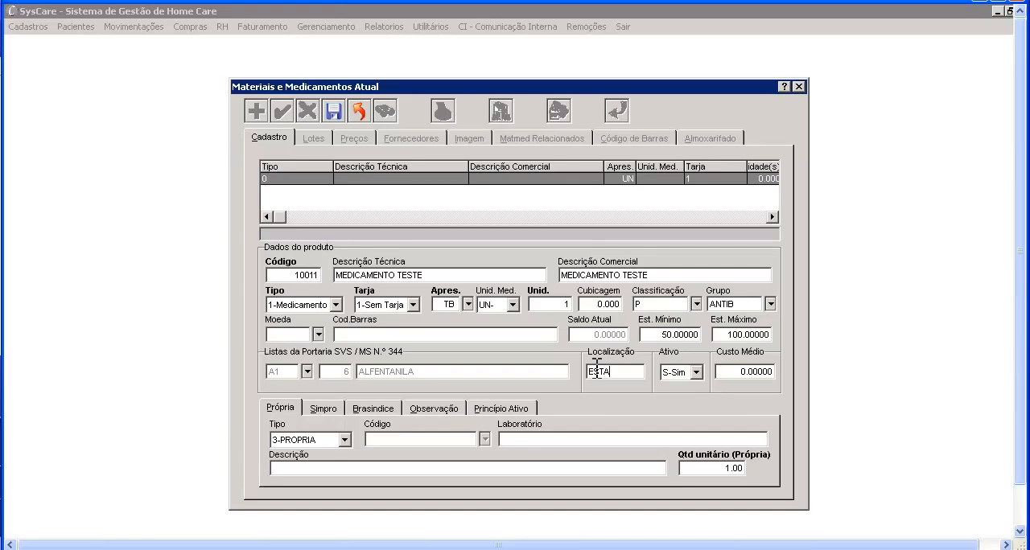
{"action": "type", "text": " 2"}
- Check the Ativo options and keep the product's active status at S-Sim
{"action": "left_click", "coordinate": [695, 372]}
{"action": "left_click", "coordinate": [694, 371]}
{"action": "left_click", "coordinate": [694, 372]}
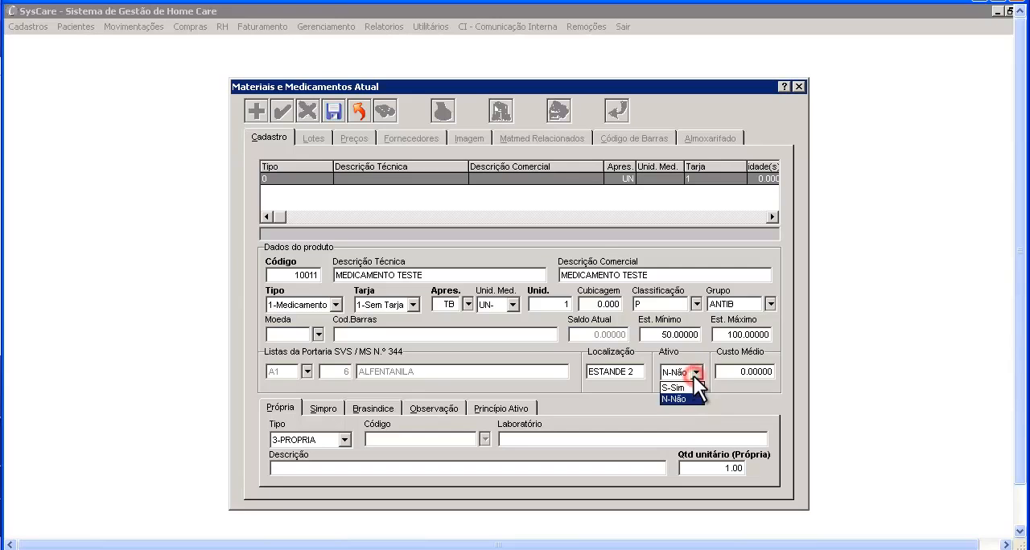
{"action": "left_click", "coordinate": [690, 387]}
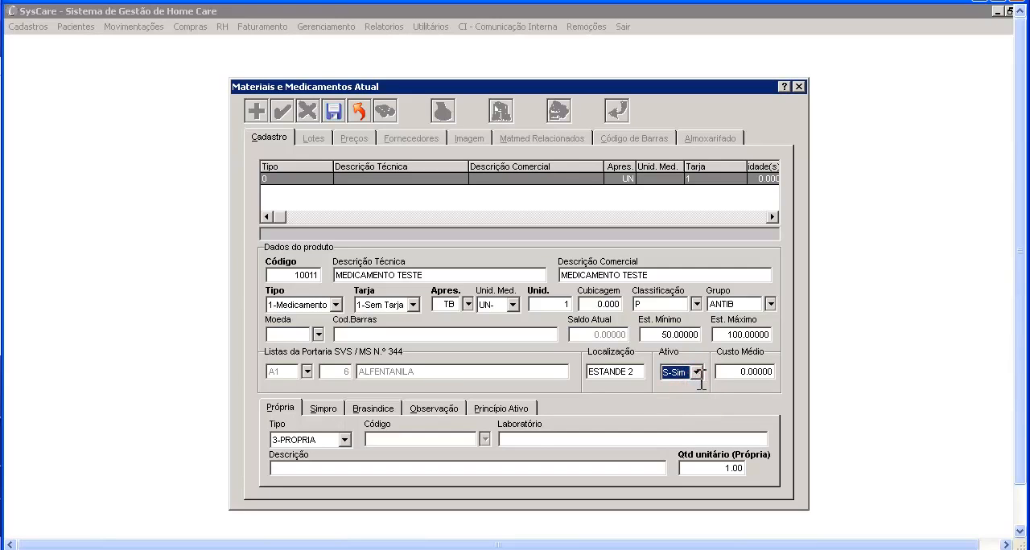
{"action": "left_click", "coordinate": [718, 376]}
{"action": "key", "text": "Tab"}
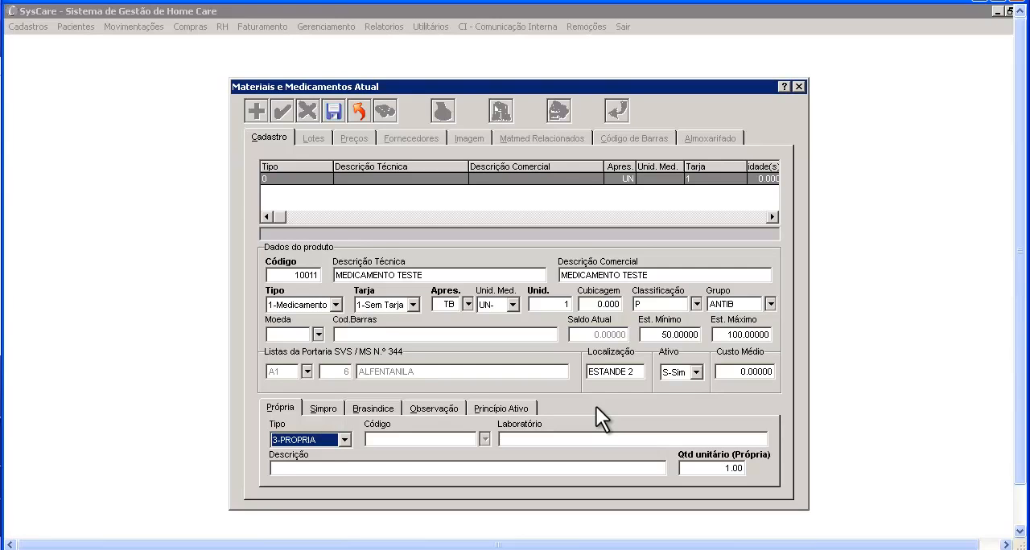
{"action": "left_click", "coordinate": [338, 408]}
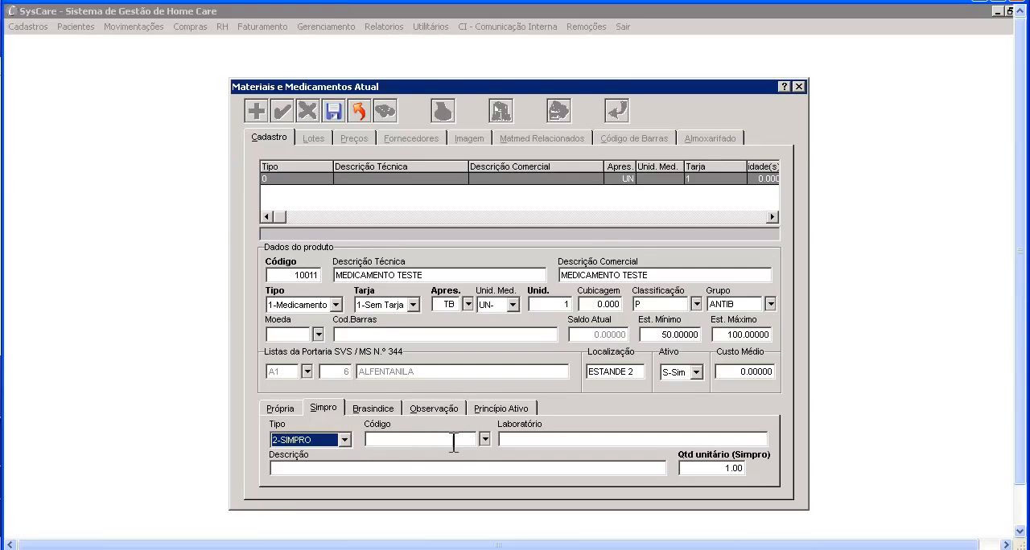
{"action": "left_click", "coordinate": [368, 439]}
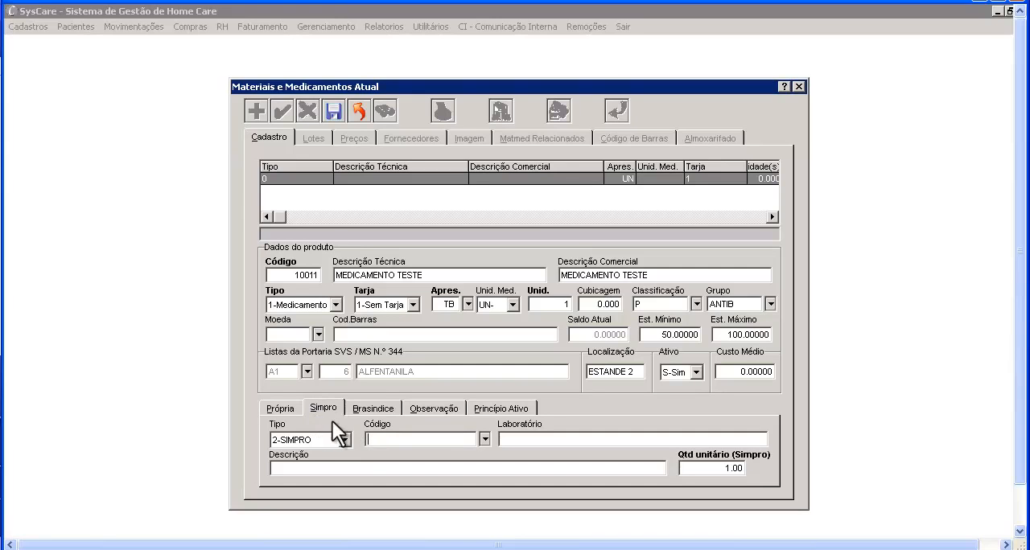
{"action": "left_click", "coordinate": [398, 438]}
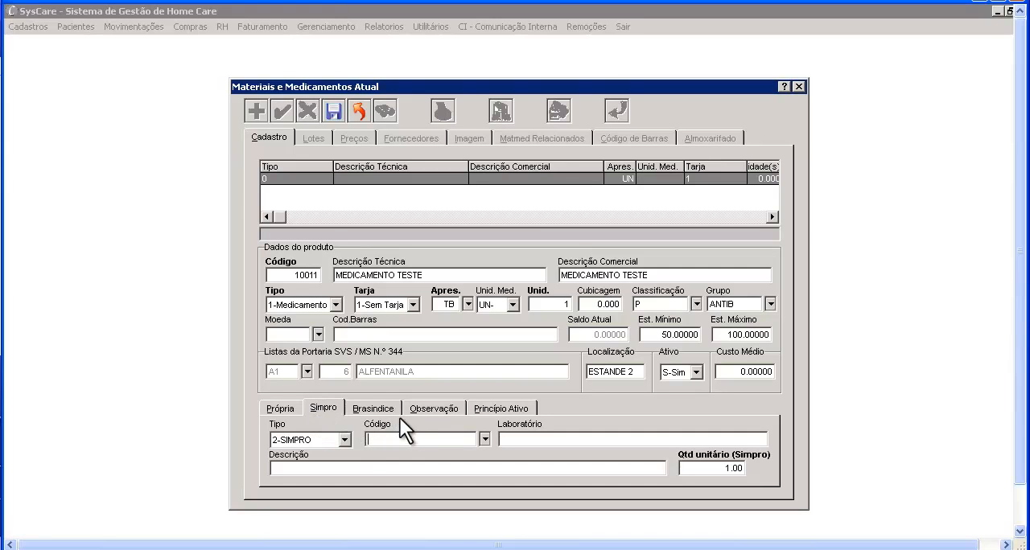
- Search the Brasindice price table for AAS and link the product to AAS PROTECT 100 mg. bl. x 30 cprs. rev
{"action": "left_click", "coordinate": [358, 406]}
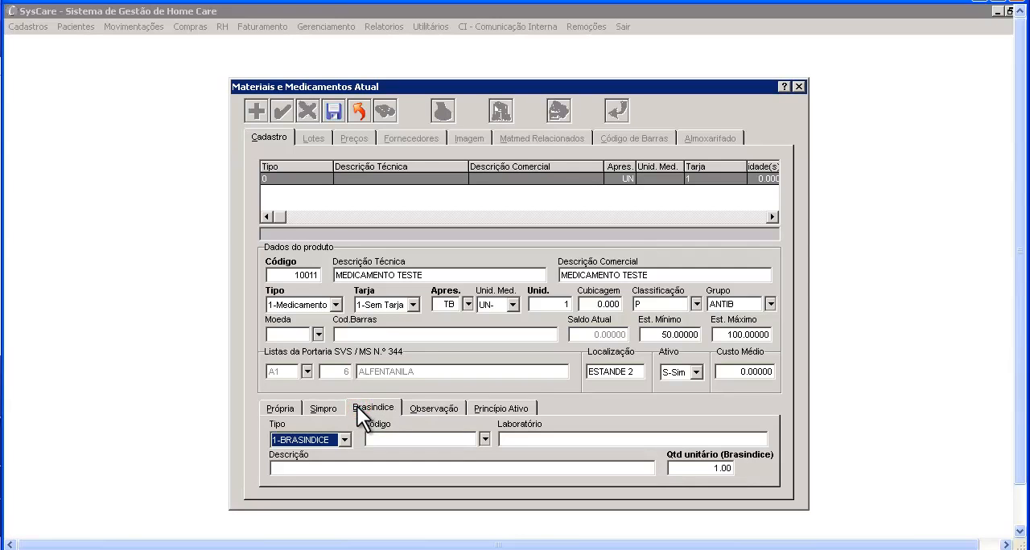
{"action": "left_click", "coordinate": [485, 438]}
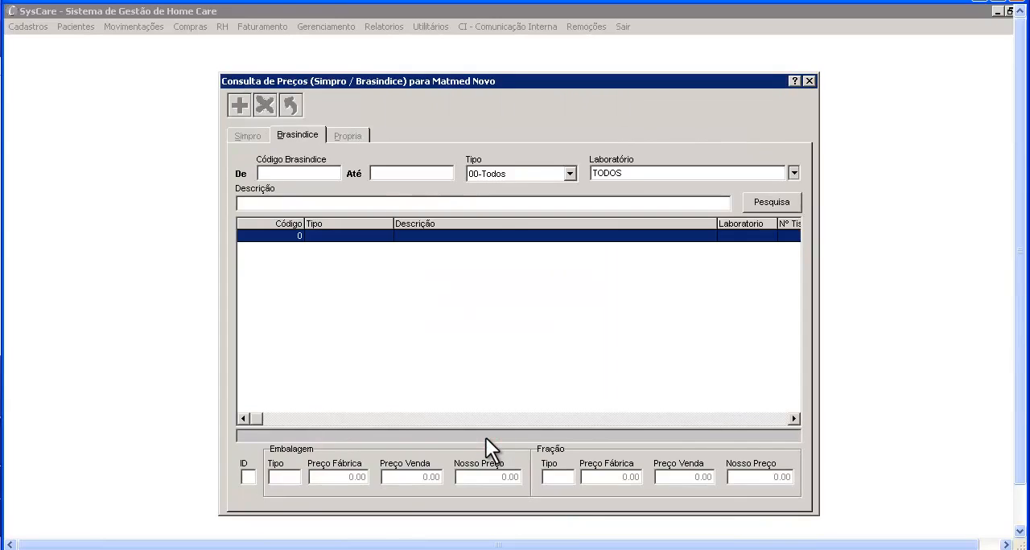
{"action": "left_click", "coordinate": [309, 172]}
{"action": "left_click", "coordinate": [302, 202]}
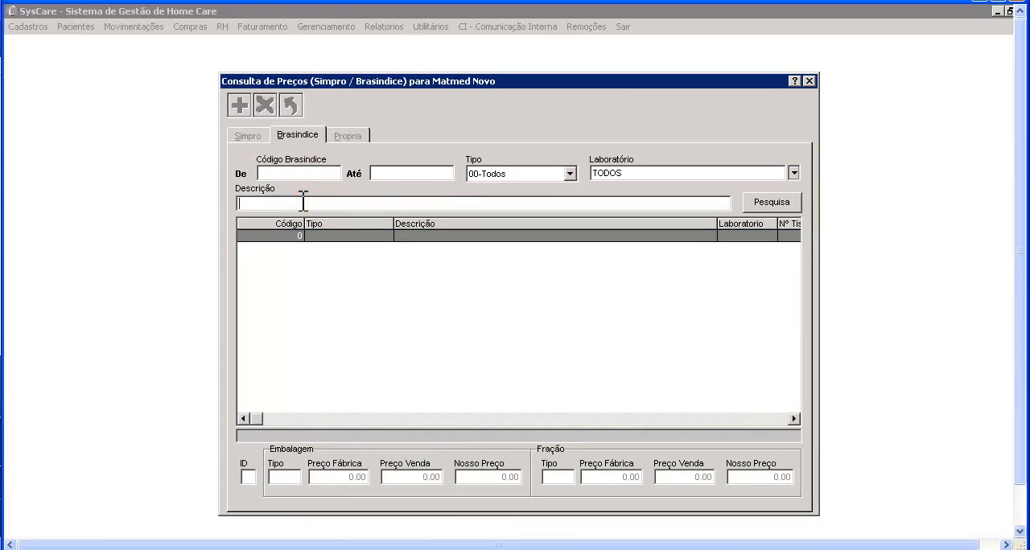
{"action": "type", "text": "AAS"}
{"action": "left_click", "coordinate": [754, 201]}
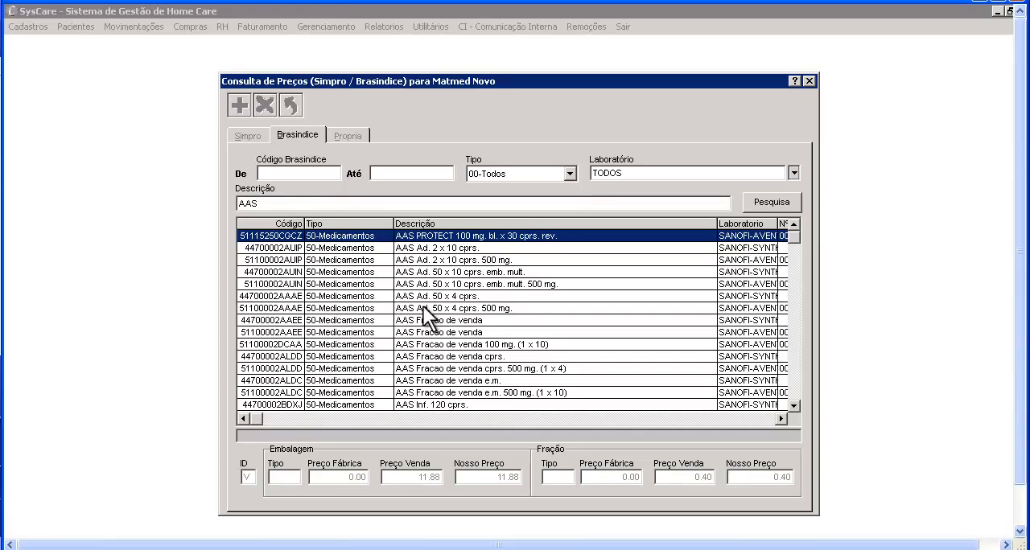
{"action": "double_click", "coordinate": [505, 237]}
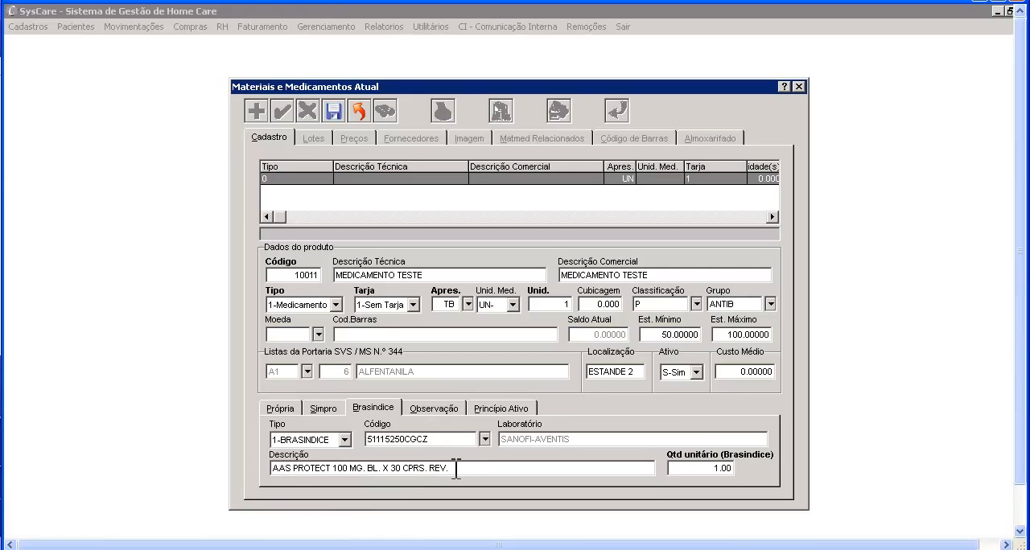
- Change the product's presentation to CP (COMPRIMIDO)
{"action": "left_click", "coordinate": [430, 434]}
{"action": "left_click", "coordinate": [466, 300]}
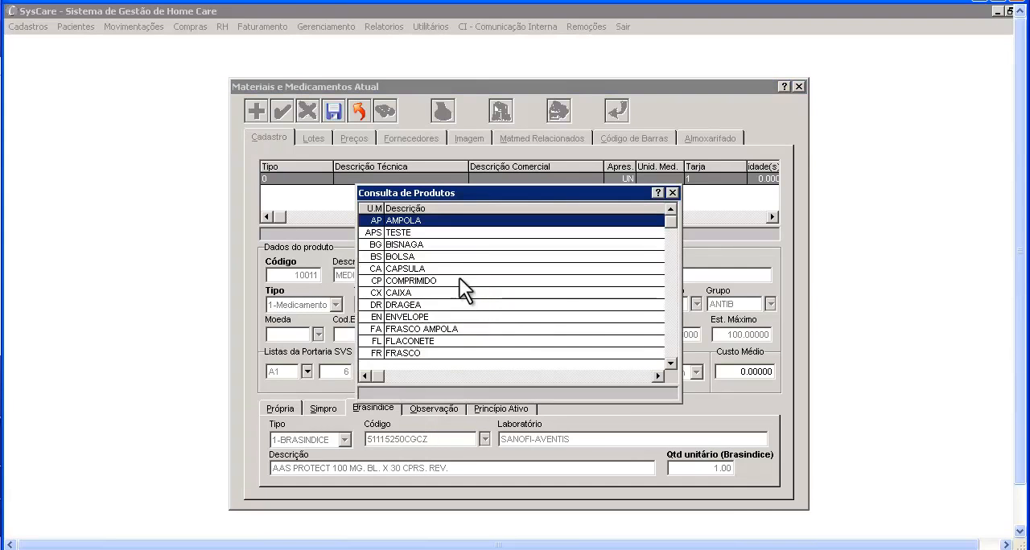
{"action": "double_click", "coordinate": [459, 278]}
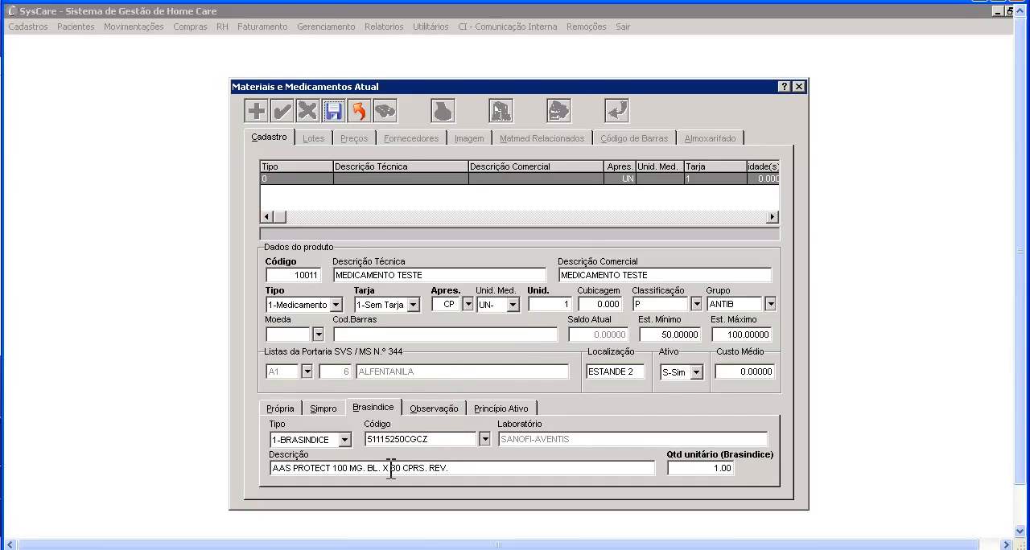
- Set the Brasindice unit quantity to 30.00 to match the tablets per package in the linked description
{"action": "left_click_drag", "start_coordinate": [390, 468], "coordinate": [455, 469]}
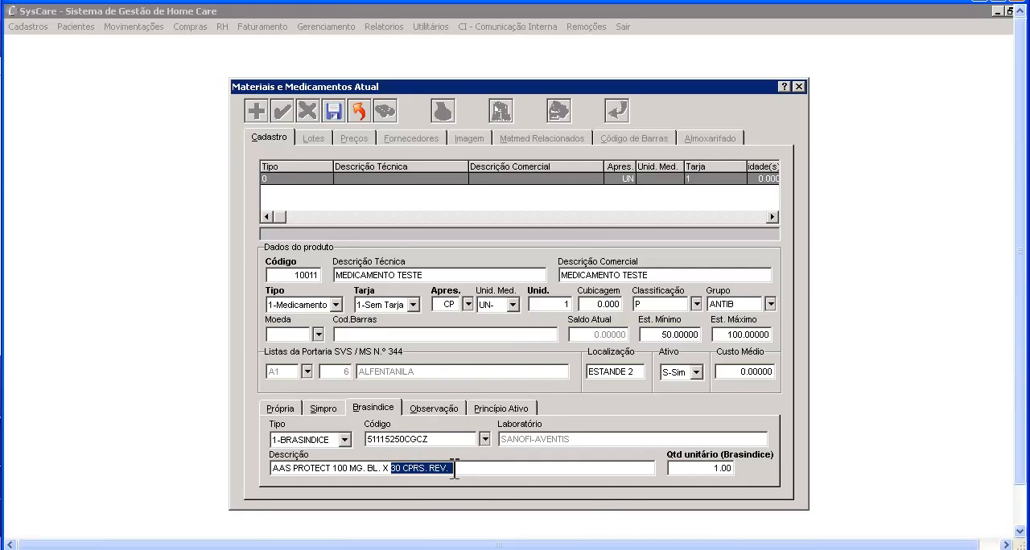
{"action": "left_click", "coordinate": [451, 469]}
{"action": "left_click", "coordinate": [685, 469]}
{"action": "left_click_drag", "start_coordinate": [685, 469], "coordinate": [753, 468]}
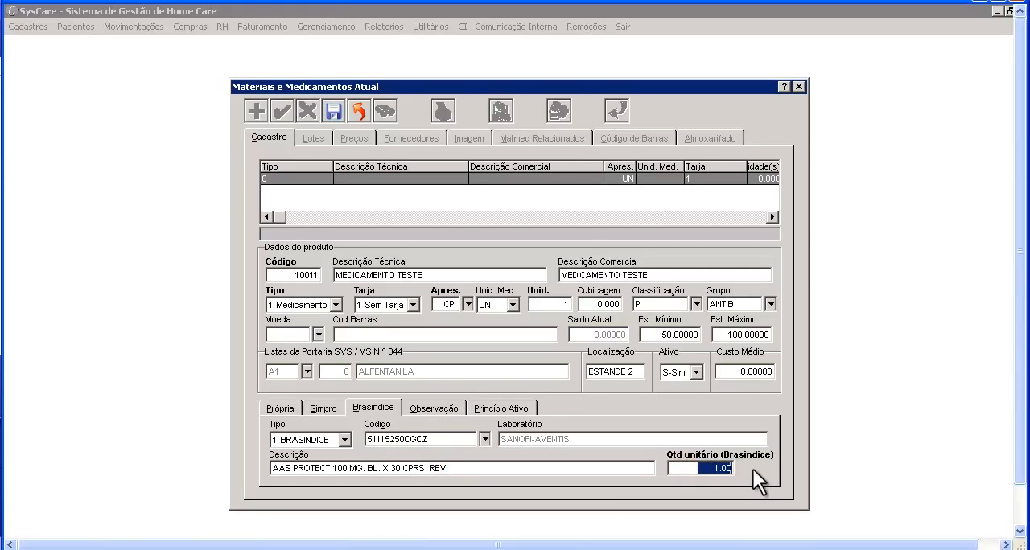
{"action": "type", "text": "30.00"}
- Search the Simpro price table for AAS and link the product to AAS 100MG 200CPDS from LIFAL
{"action": "left_click", "coordinate": [337, 411]}
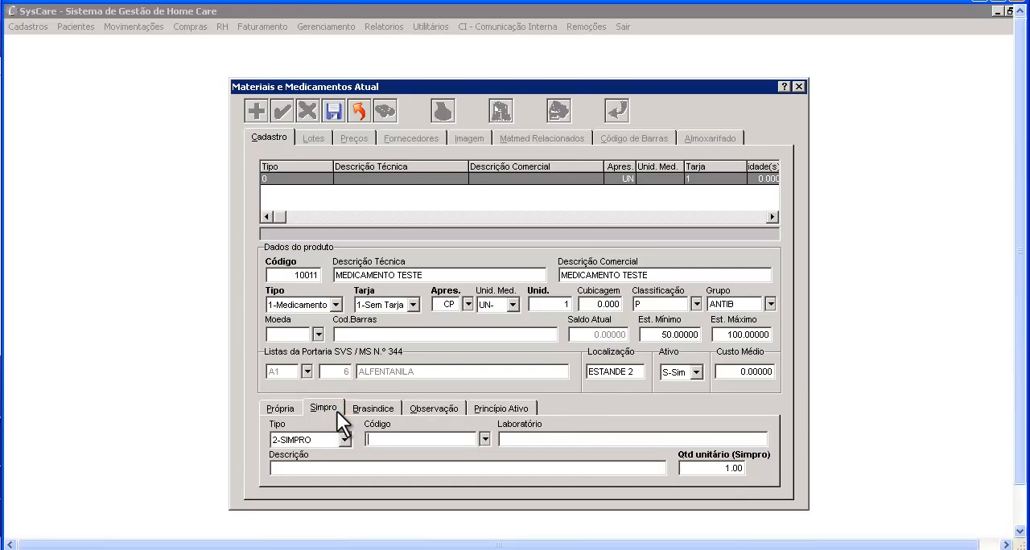
{"action": "left_click", "coordinate": [485, 439]}
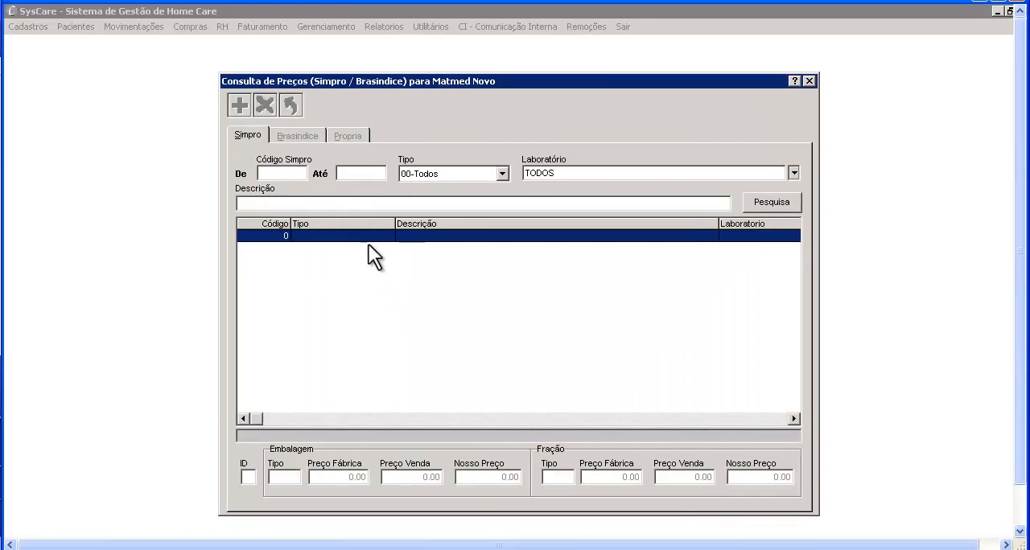
{"action": "left_click", "coordinate": [324, 202]}
{"action": "type", "text": "AAS"}
{"action": "left_click", "coordinate": [768, 203]}
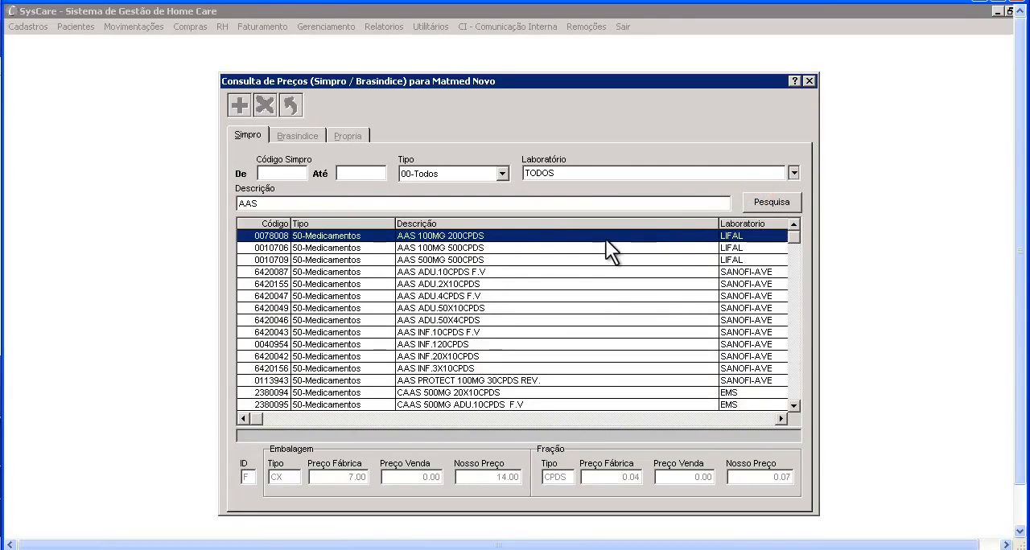
{"action": "double_click", "coordinate": [530, 238]}
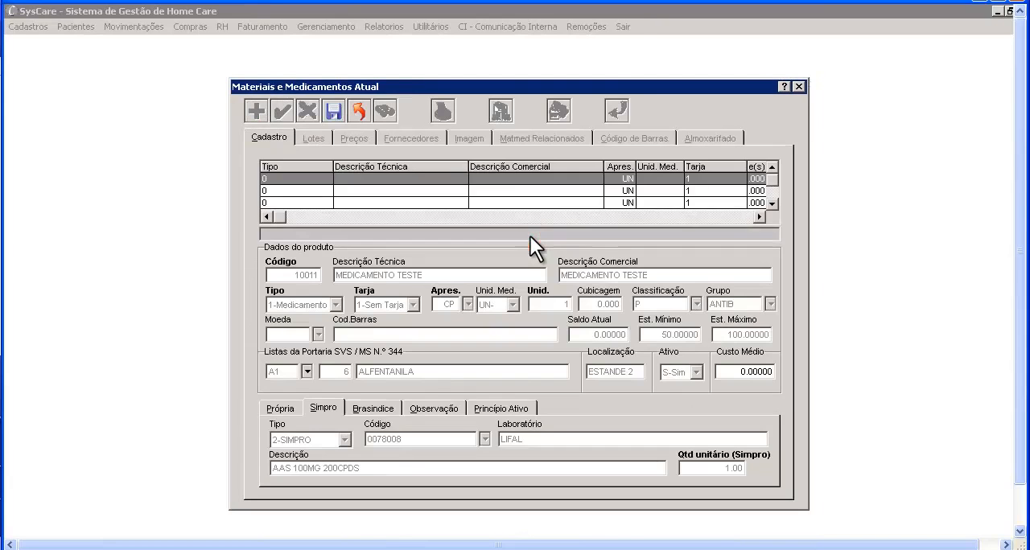
- Set the Simpro unit quantity to 200
{"action": "left_click", "coordinate": [685, 468]}
{"action": "type", "text": "200 ."}
{"action": "key", "text": "Tab"}
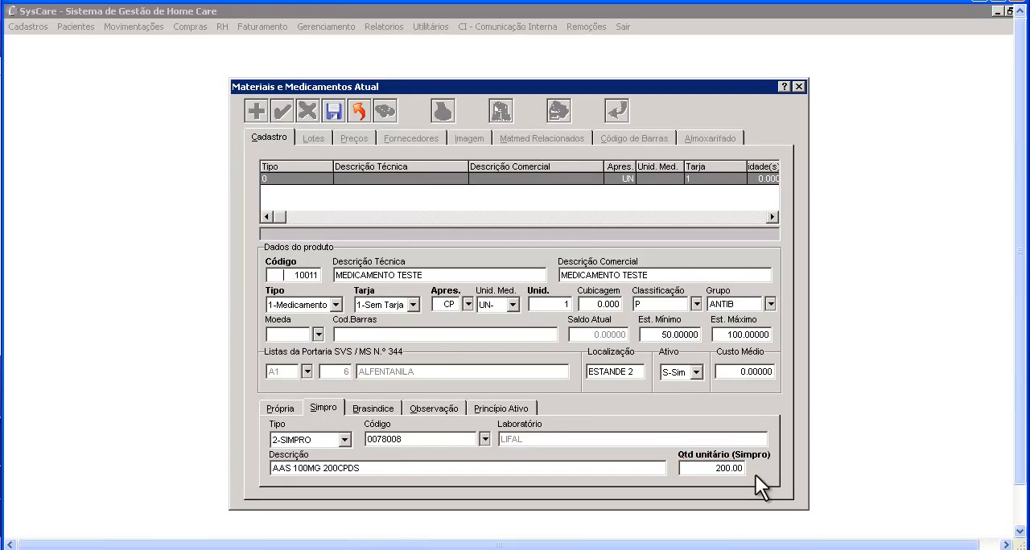
{"action": "key", "text": "Tab"}
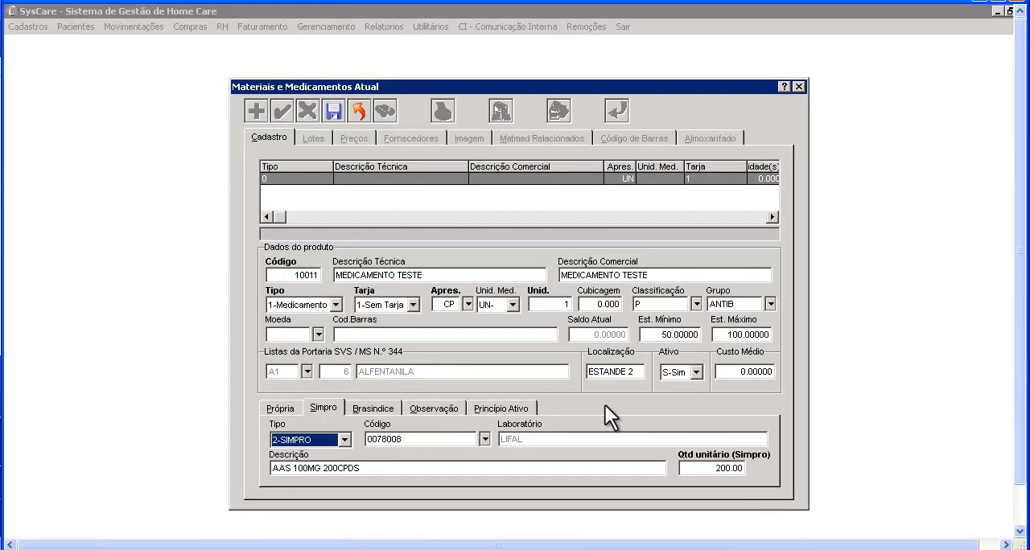
- Leave the product's own price-table data (Própria) as it is and enter the observation "nonononononon"
{"action": "left_click", "coordinate": [297, 411]}
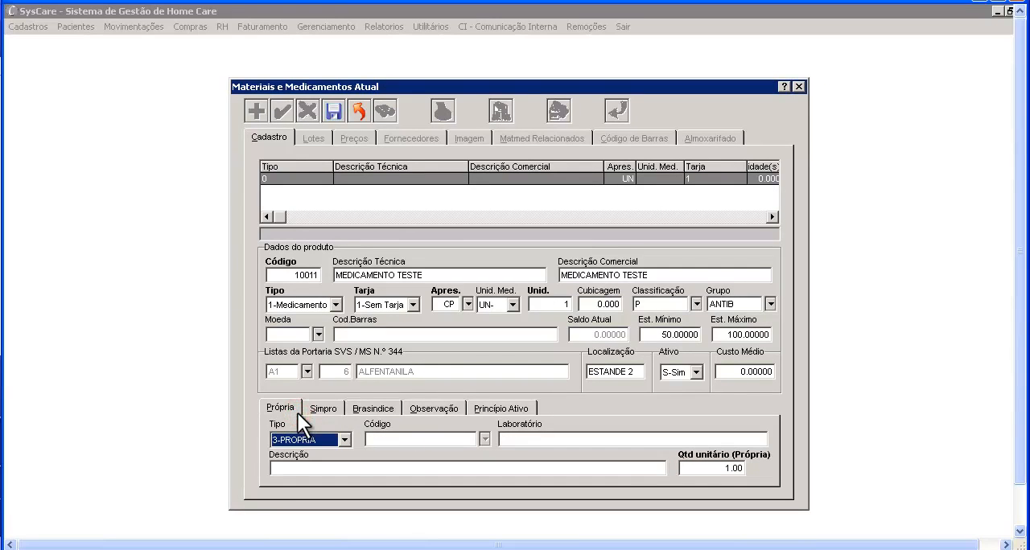
{"action": "left_click", "coordinate": [699, 468]}
{"action": "left_click", "coordinate": [457, 406]}
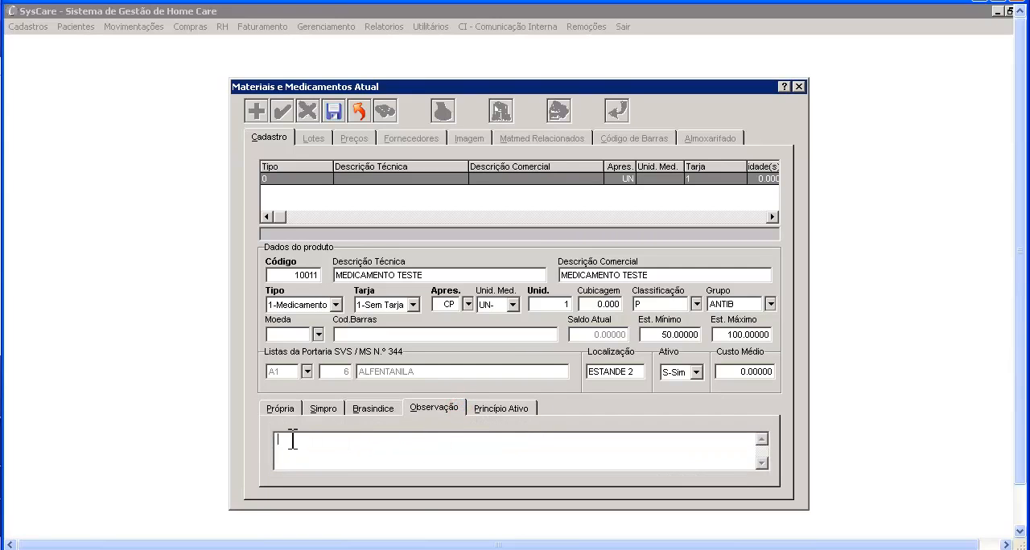
{"action": "type", "text": "nonononononon"}
- Enter "acido acetil salicilico" as the product's active ingredient and save the record
{"action": "left_click", "coordinate": [493, 412]}
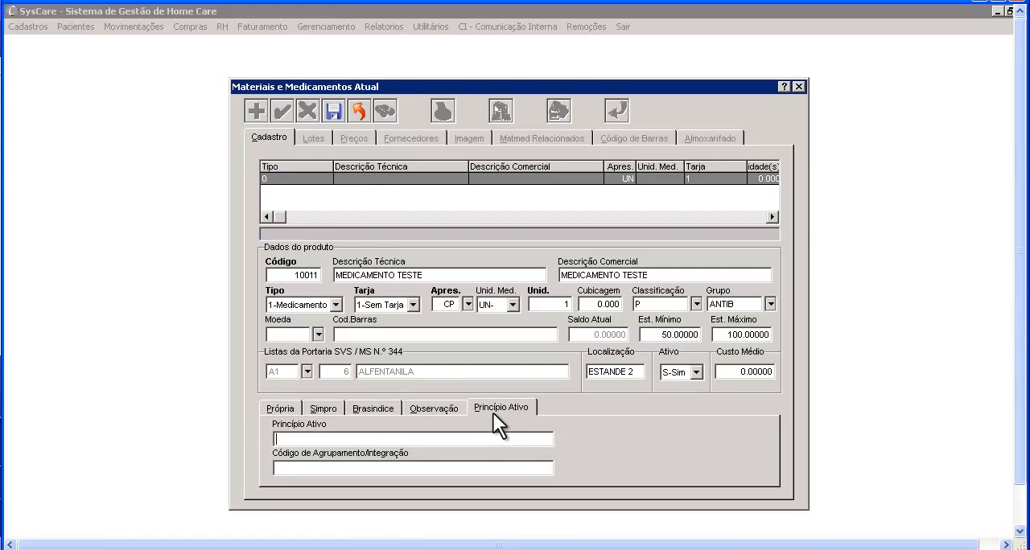
{"action": "type", "text": "acido acetil salicilico"}
{"action": "left_click", "coordinate": [337, 116]}
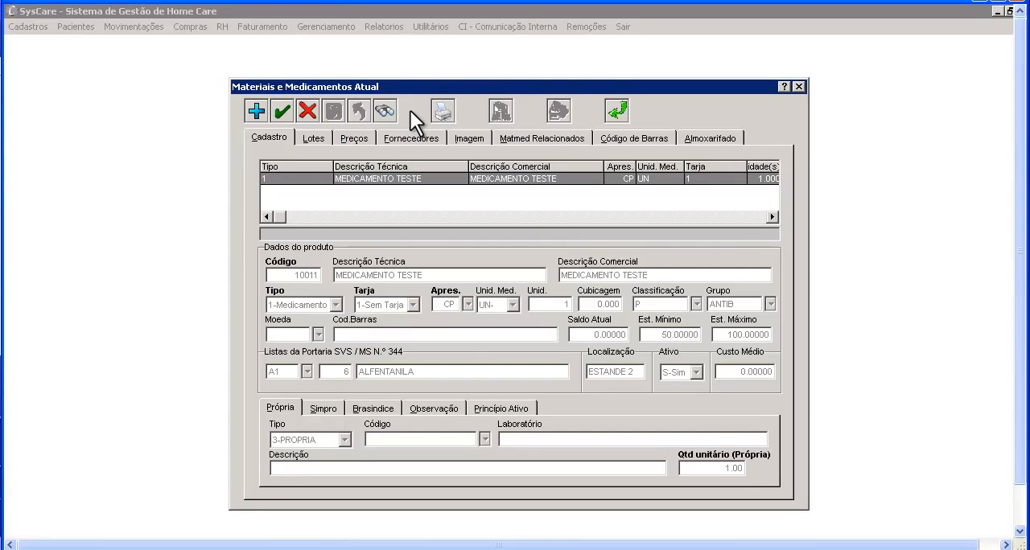
- Open the batch records (Lotes) of the saved MEDICAMENTO TESTE
{"action": "left_click", "coordinate": [321, 133]}
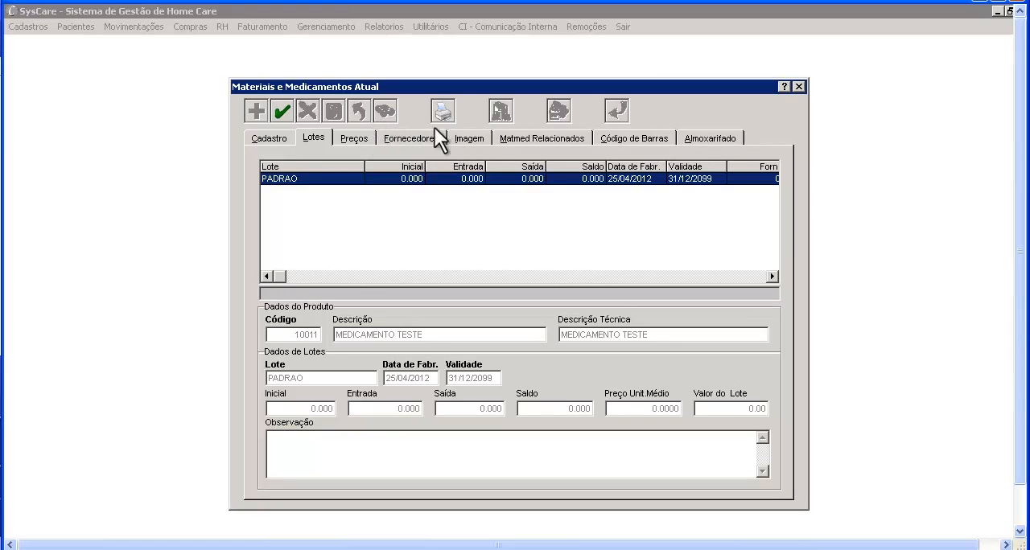
- Return to the product registration and search for the product with code 300, from 300 to 300
{"action": "left_click", "coordinate": [284, 134]}
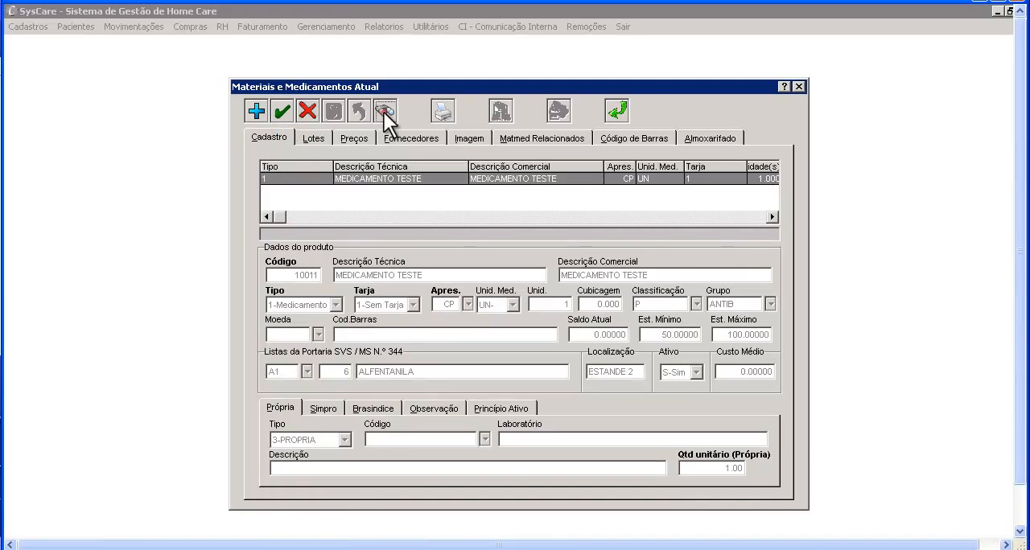
{"action": "left_click", "coordinate": [383, 111]}
{"action": "double_click", "coordinate": [423, 187]}
{"action": "type", "text": "300"}
{"action": "key", "text": "Tab"}
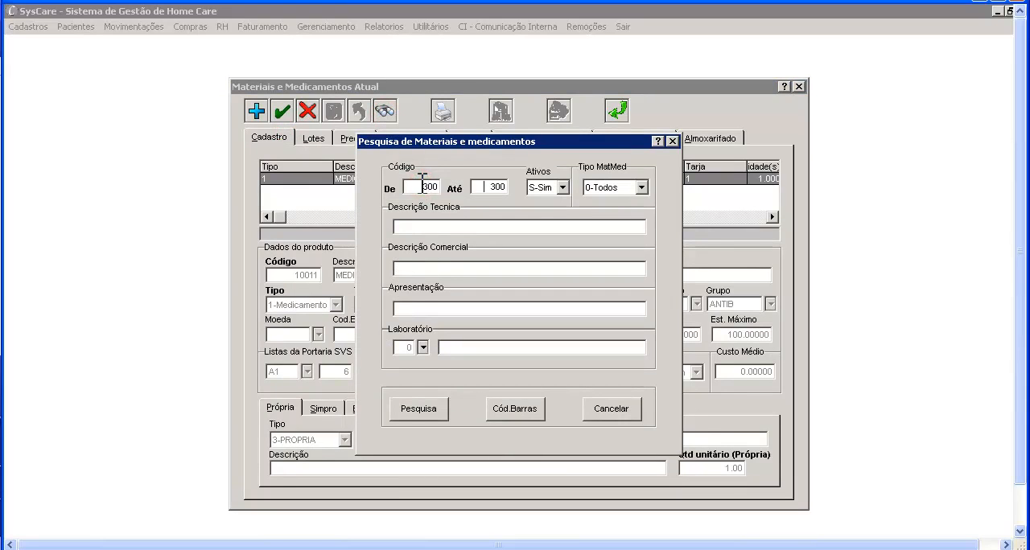
{"action": "left_click", "coordinate": [419, 409]}
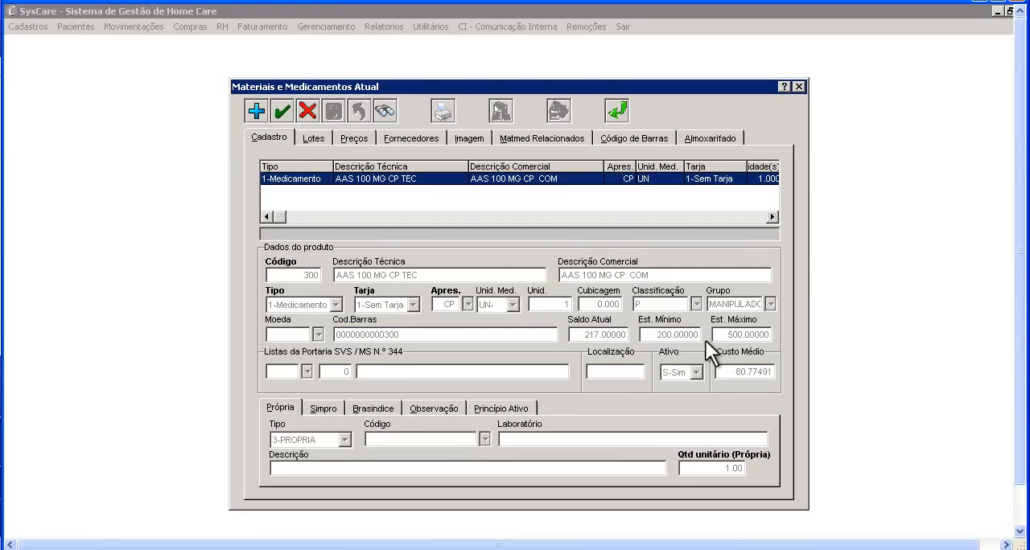
- Open the batch records of product 300 and go through the individual batches to examine their dates, quantities and prices
{"action": "left_click", "coordinate": [322, 139]}
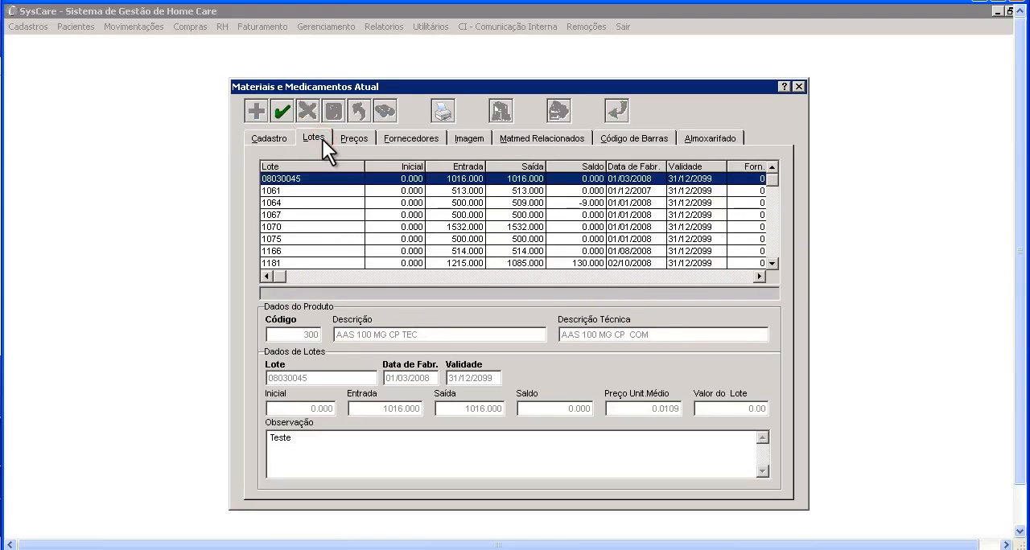
{"action": "key", "text": "Down"}
{"action": "key", "text": "Down"}
{"action": "key", "text": "Down"}
{"action": "key", "text": "Down"}
{"action": "key", "text": "Down"}
{"action": "key", "text": "Down"}
{"action": "key", "text": "Down"}
{"action": "key", "text": "Down"}
{"action": "key", "text": "Up"}
{"action": "key", "text": "Up"}
{"action": "key", "text": "Up"}
{"action": "key", "text": "Up"}
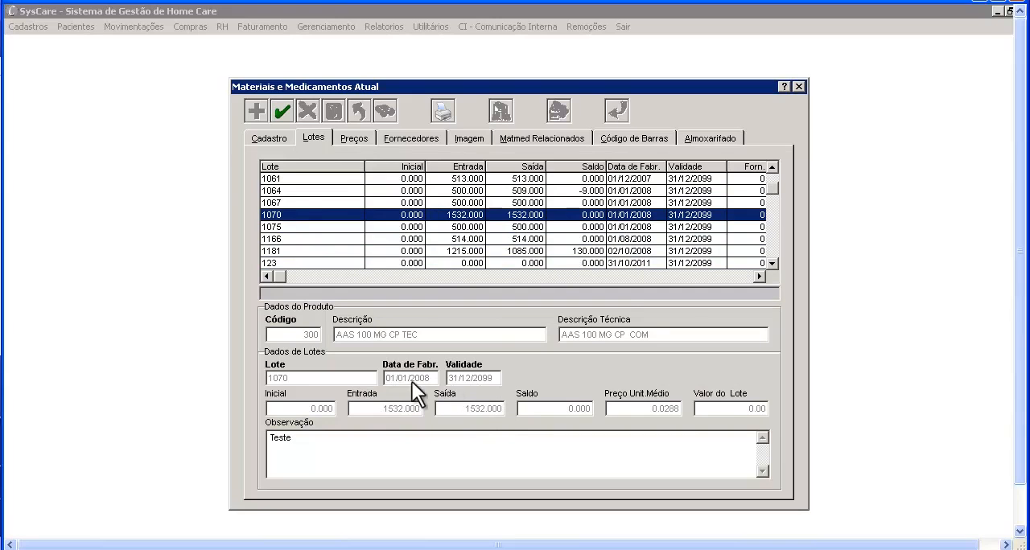
{"action": "key", "text": "Down"}
{"action": "key", "text": "Down"}
{"action": "key", "text": "Down"}
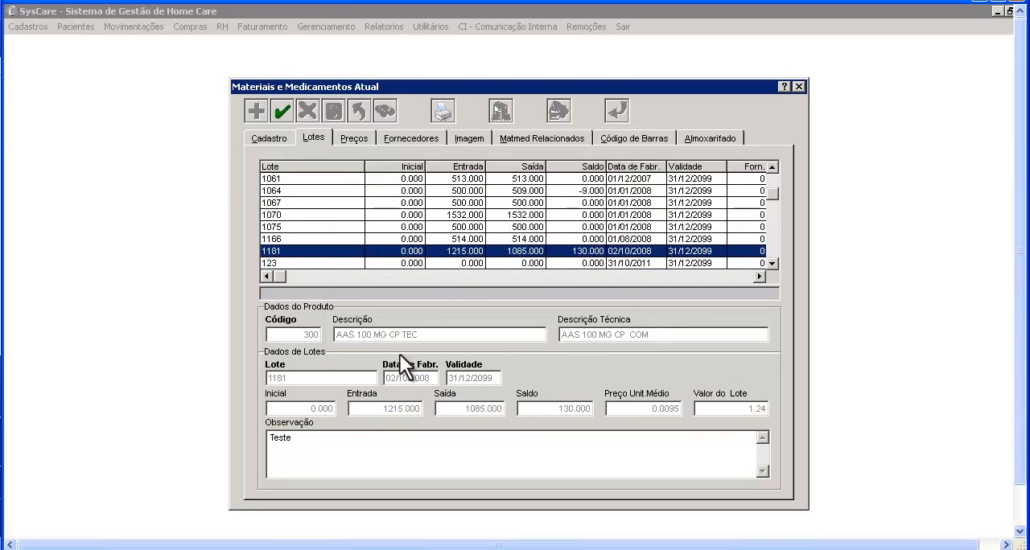
- Open the price history of product 300, sort it by edition and finally by validity date with the newest entry first
{"action": "left_click", "coordinate": [371, 135]}
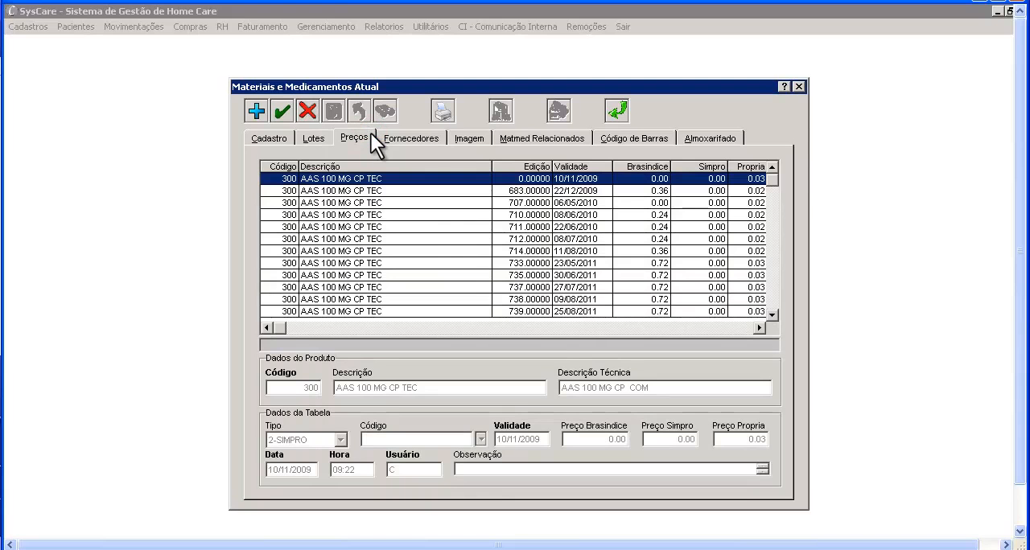
{"action": "left_click", "coordinate": [496, 165]}
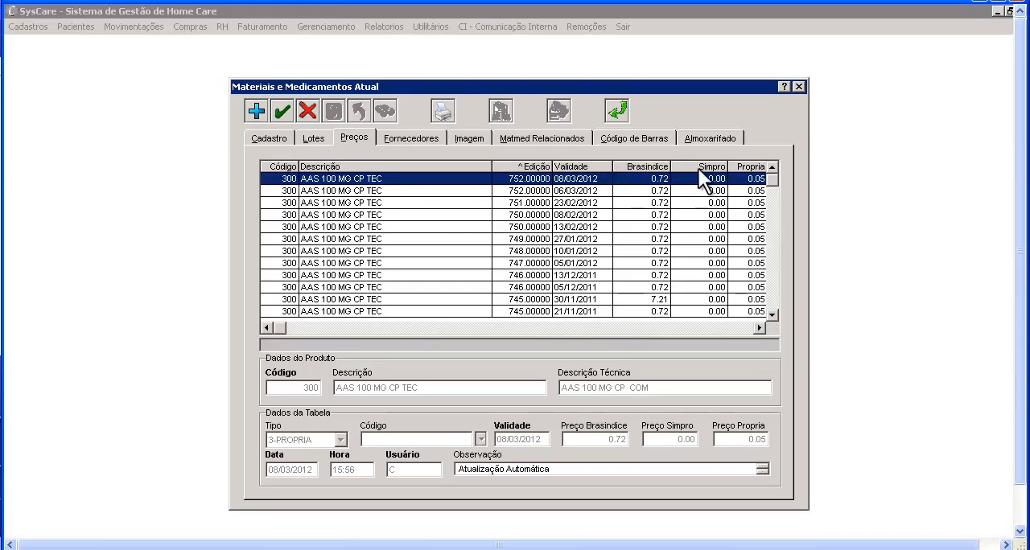
{"action": "left_click", "coordinate": [601, 166]}
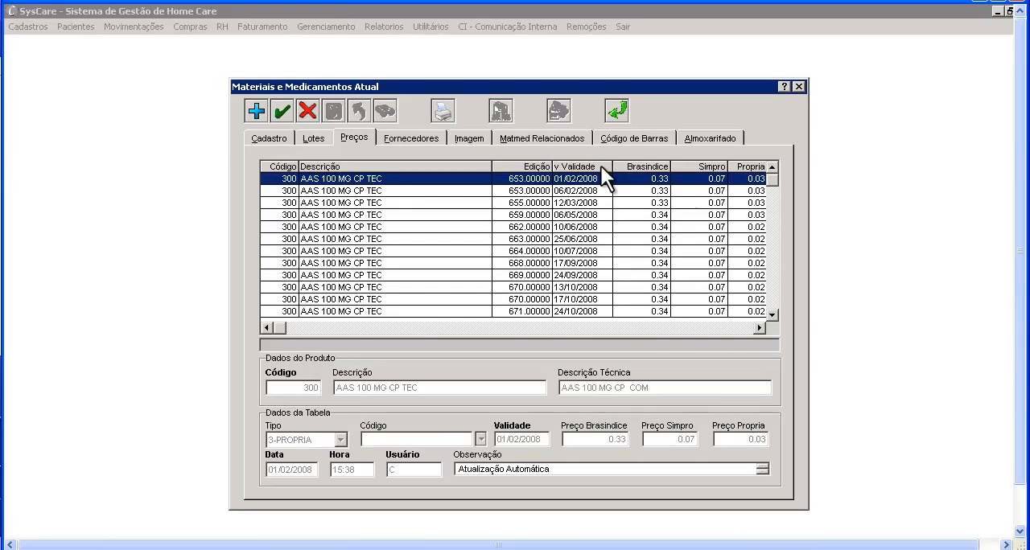
{"action": "left_click", "coordinate": [601, 166]}
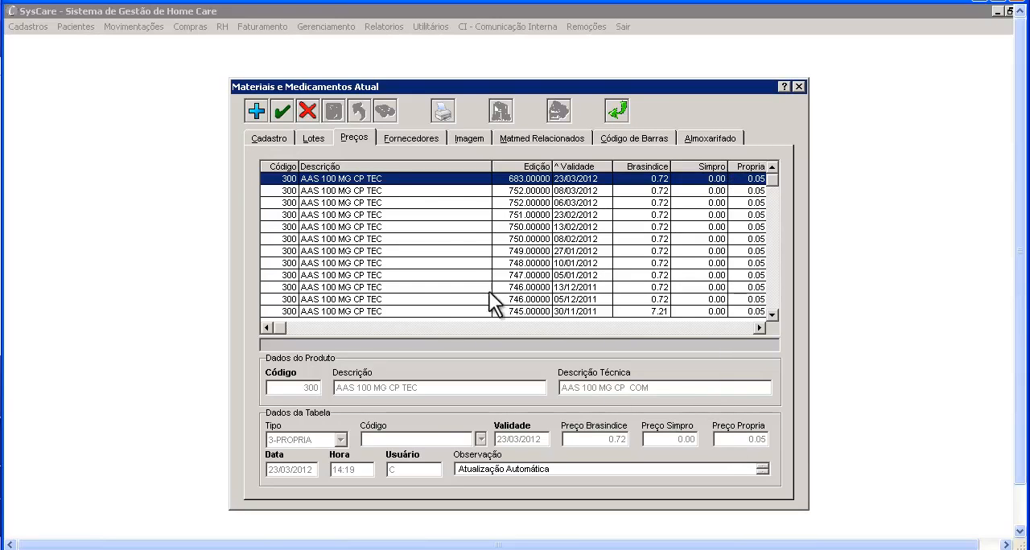
- Set the own price (Preço Propria) of the price entry valid from 23/03/2012 to 0.08 and save it
{"action": "left_click", "coordinate": [280, 118]}
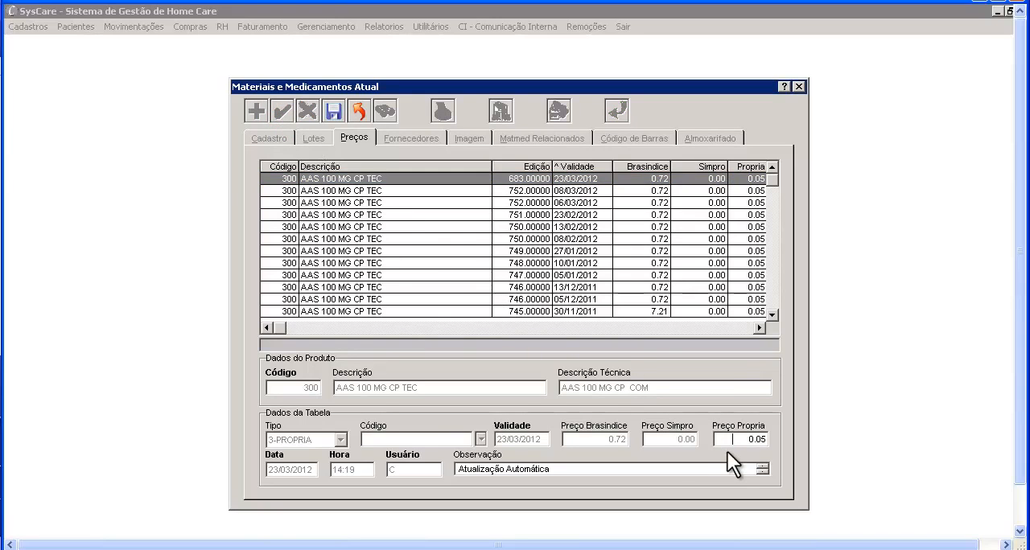
{"action": "type", "text": "0.0"}
{"action": "left_click", "coordinate": [335, 111]}
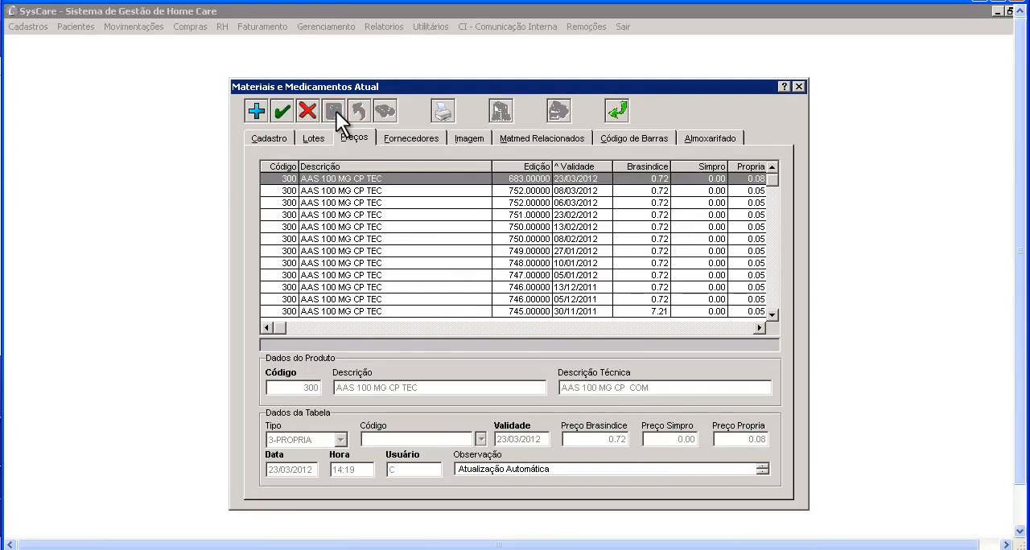
- Sort the price history by edition, highest first, and compare the price records with the product's main registration data
{"action": "left_click", "coordinate": [502, 168]}
{"action": "left_click", "coordinate": [501, 168]}
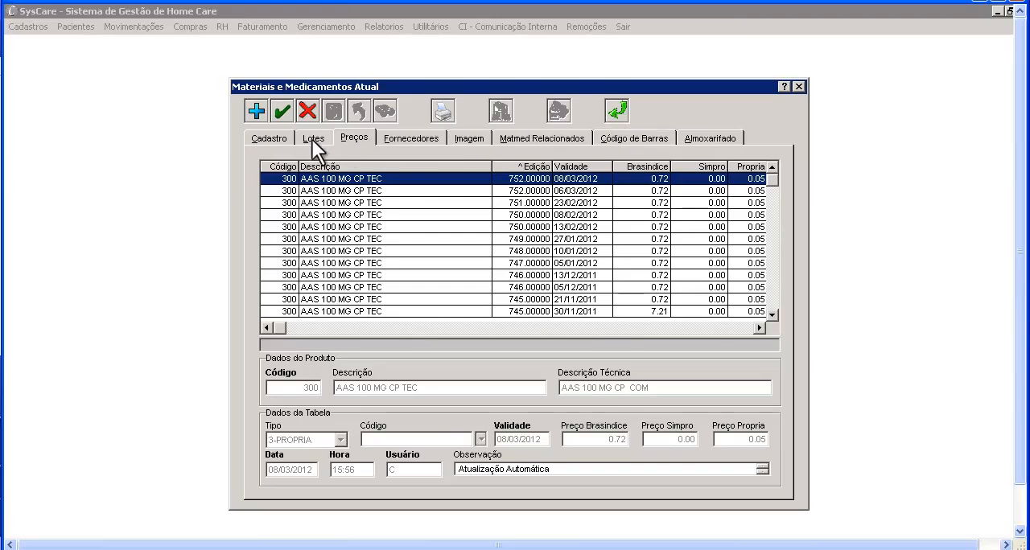
{"action": "left_click", "coordinate": [284, 138]}
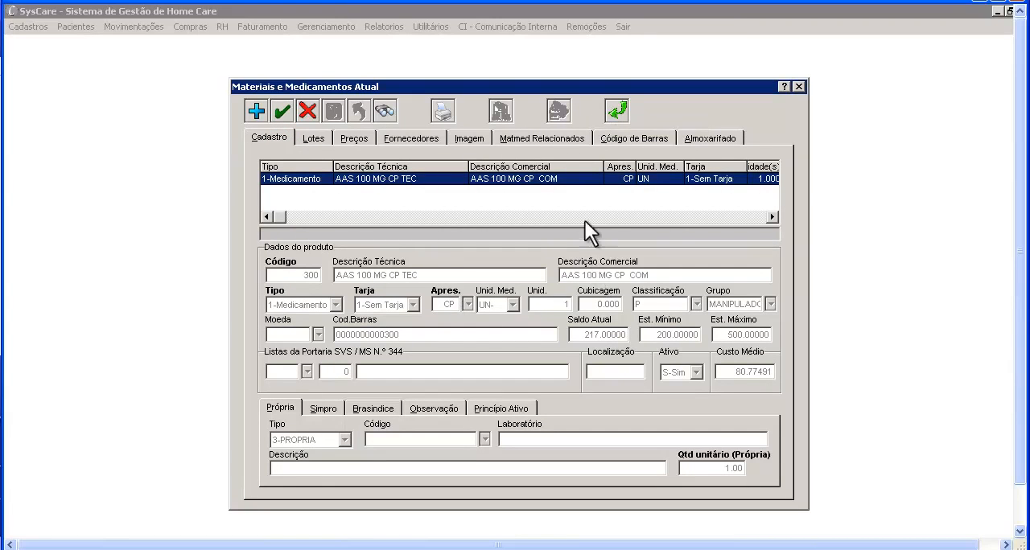
{"action": "left_click", "coordinate": [361, 140]}
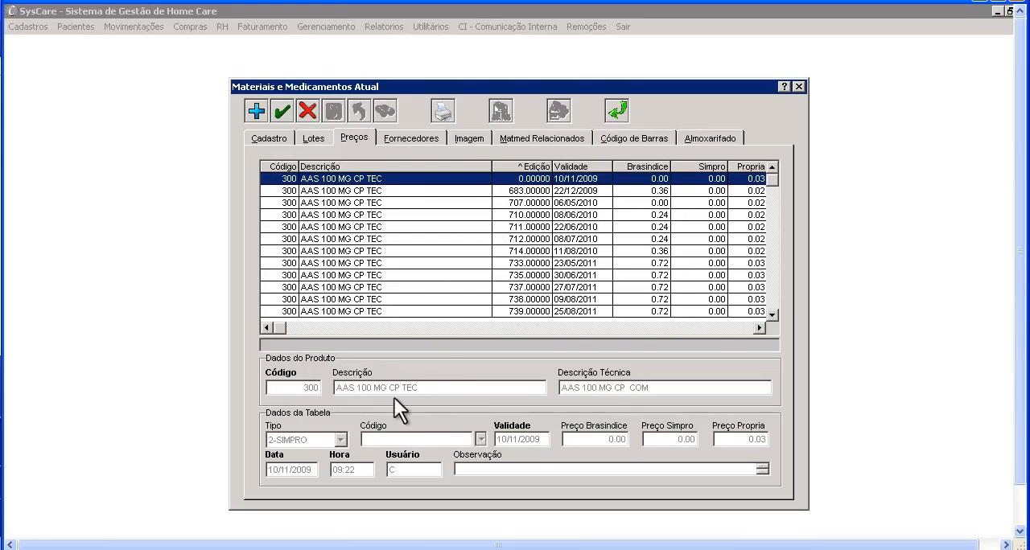
{"action": "left_click", "coordinate": [269, 141]}
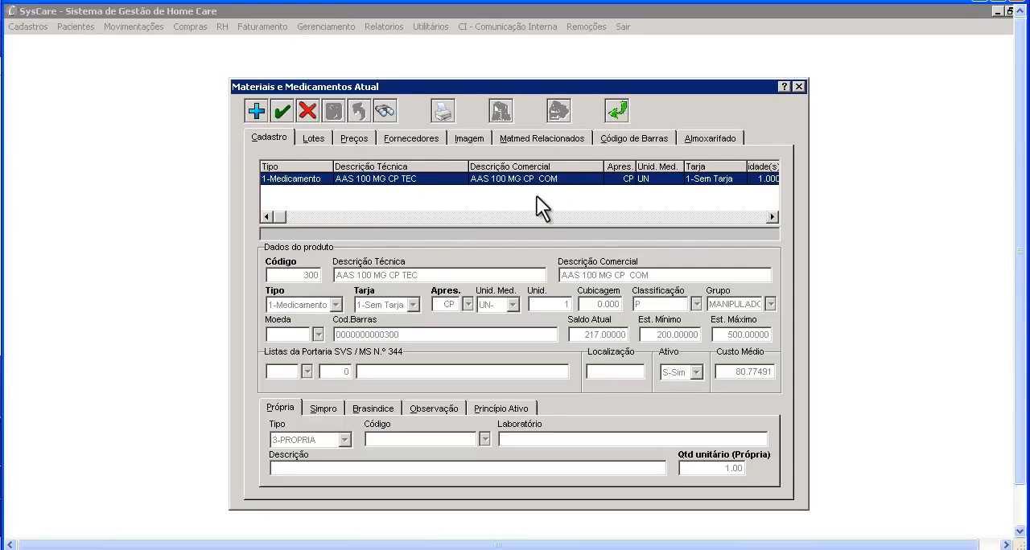
- Run the general price update for all products with the Propria, Brasindice and Simpro percentages left at 0.00
{"action": "left_click", "coordinate": [613, 113]}
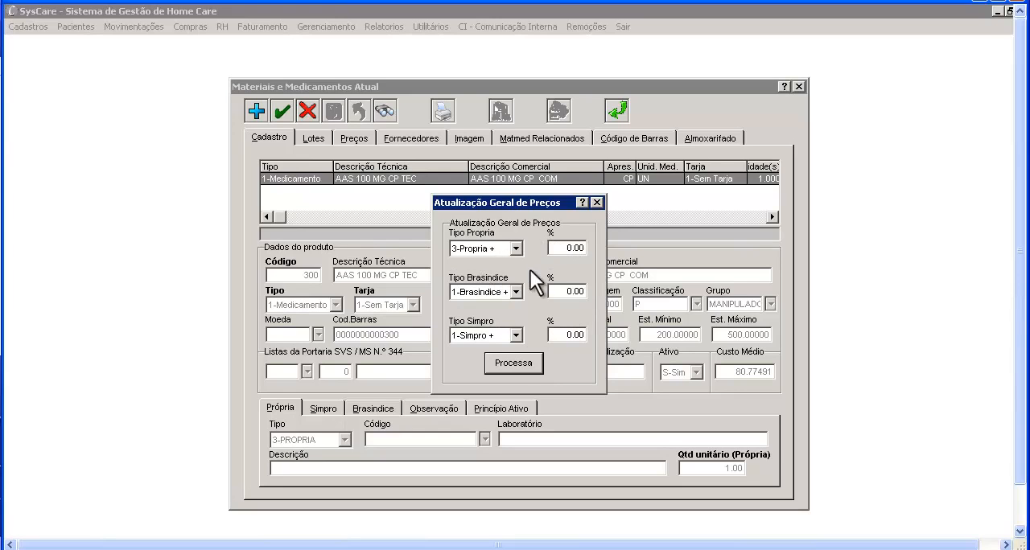
{"action": "left_click", "coordinate": [527, 362]}
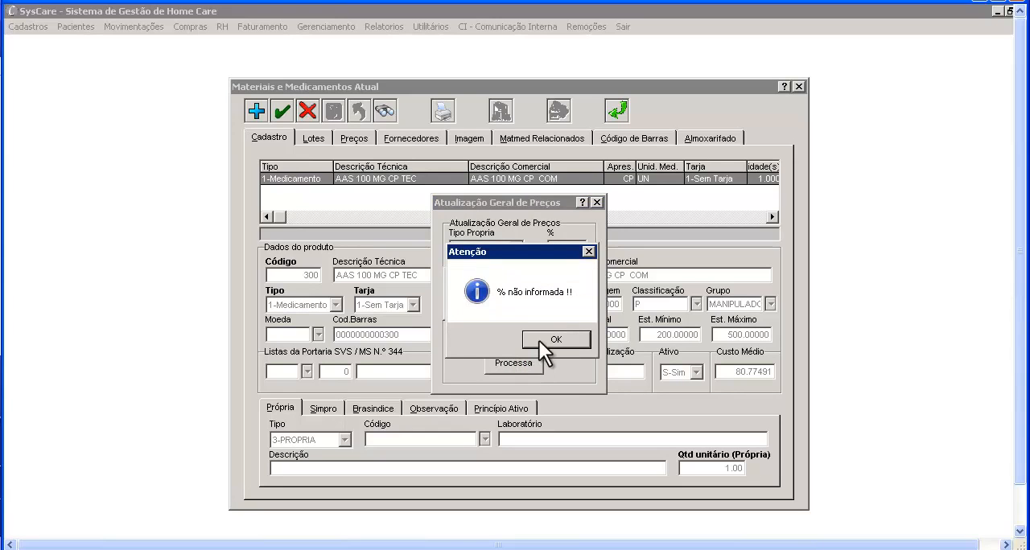
{"action": "left_click", "coordinate": [539, 340]}
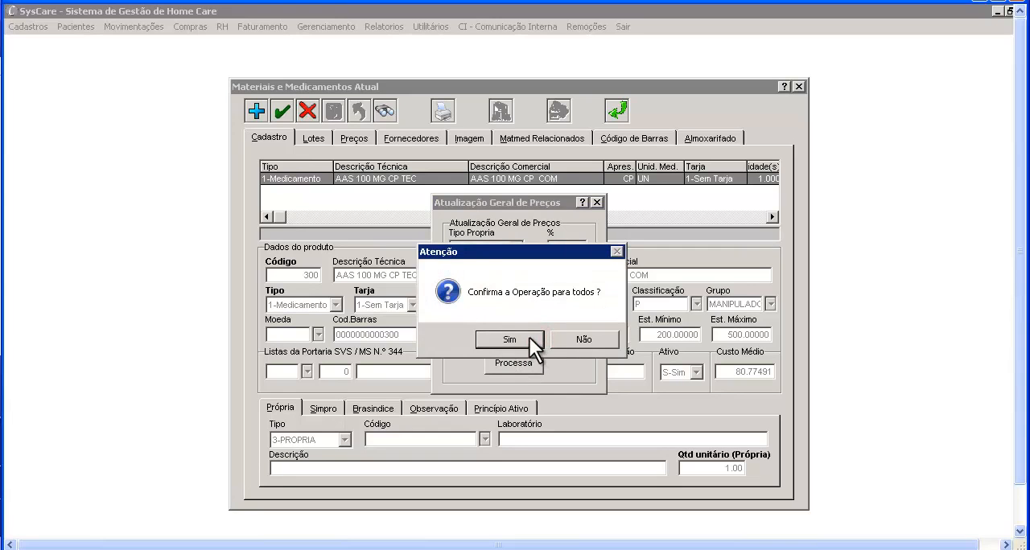
{"action": "left_click", "coordinate": [528, 337]}
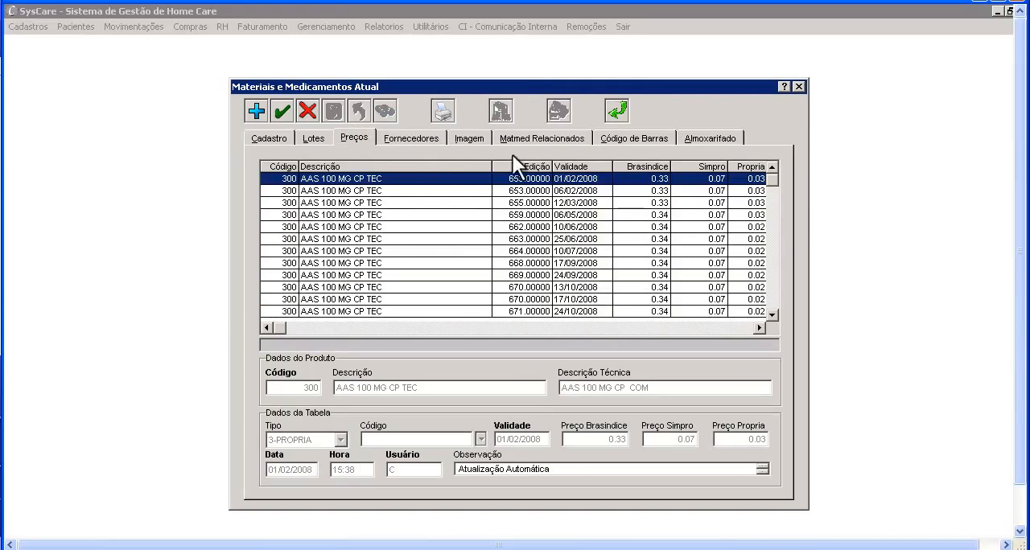
- Sort the price history by newest validity date and examine the entries dated 13/02/2012 and 25/04/2012
{"action": "left_click", "coordinate": [573, 162]}
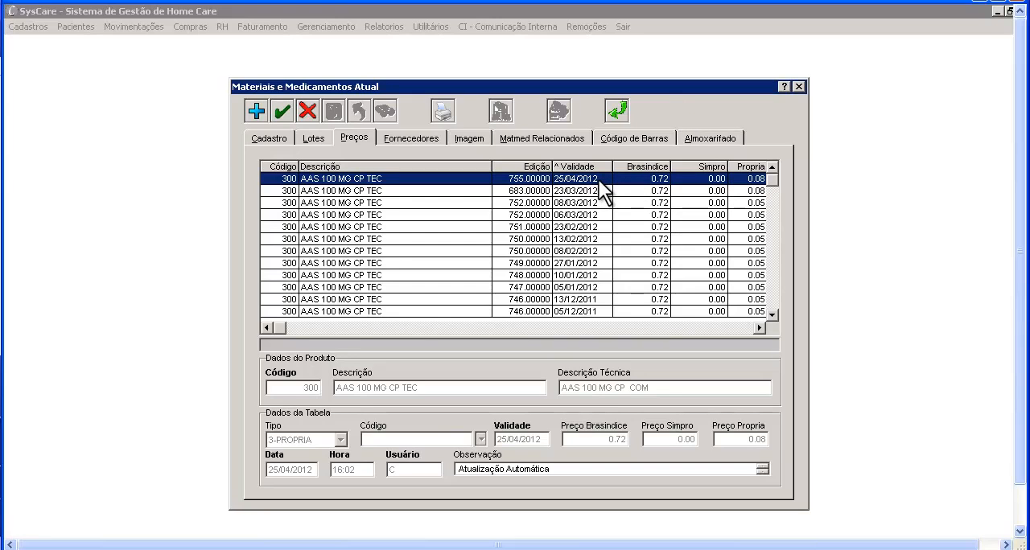
{"action": "left_click", "coordinate": [599, 238]}
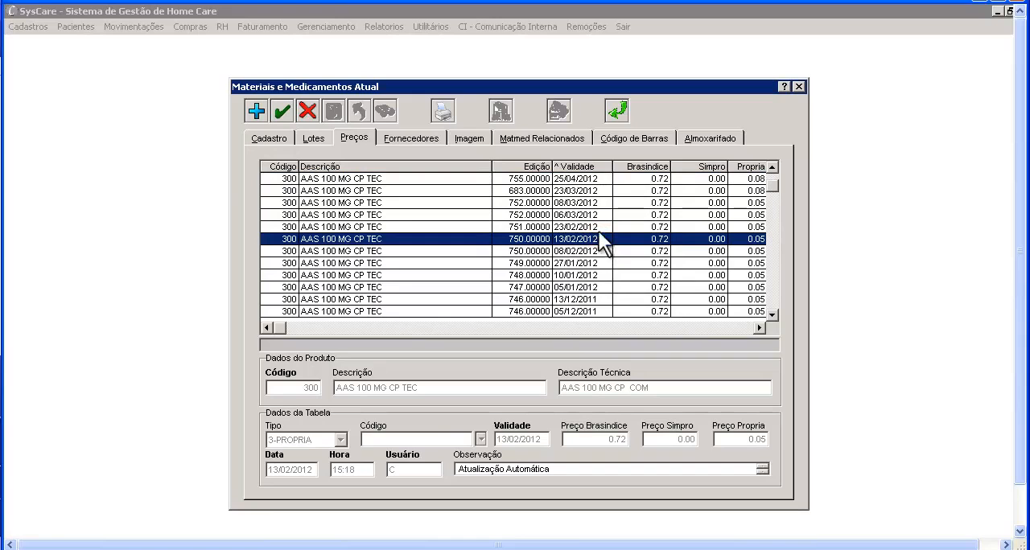
{"action": "left_click", "coordinate": [598, 178]}
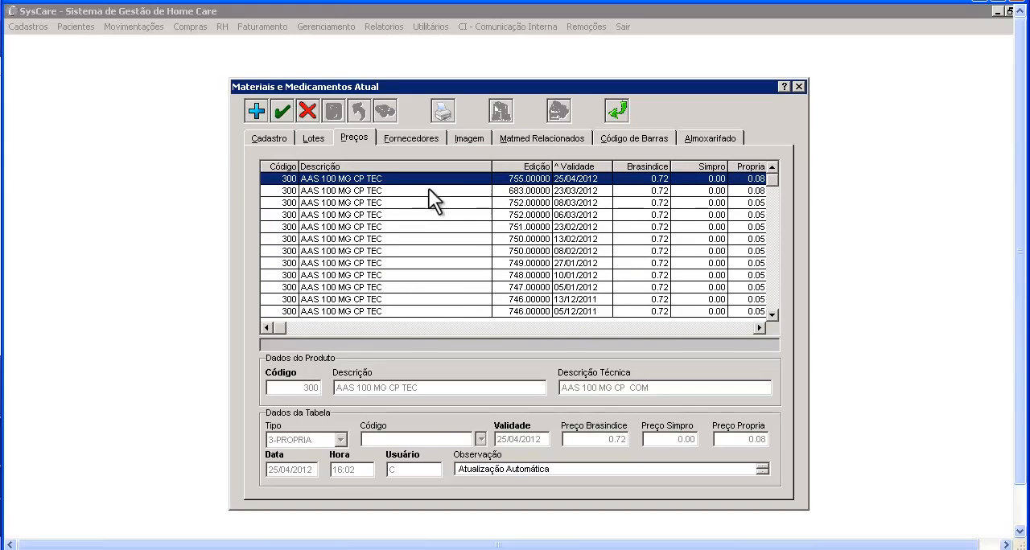
{"action": "left_click", "coordinate": [256, 112]}
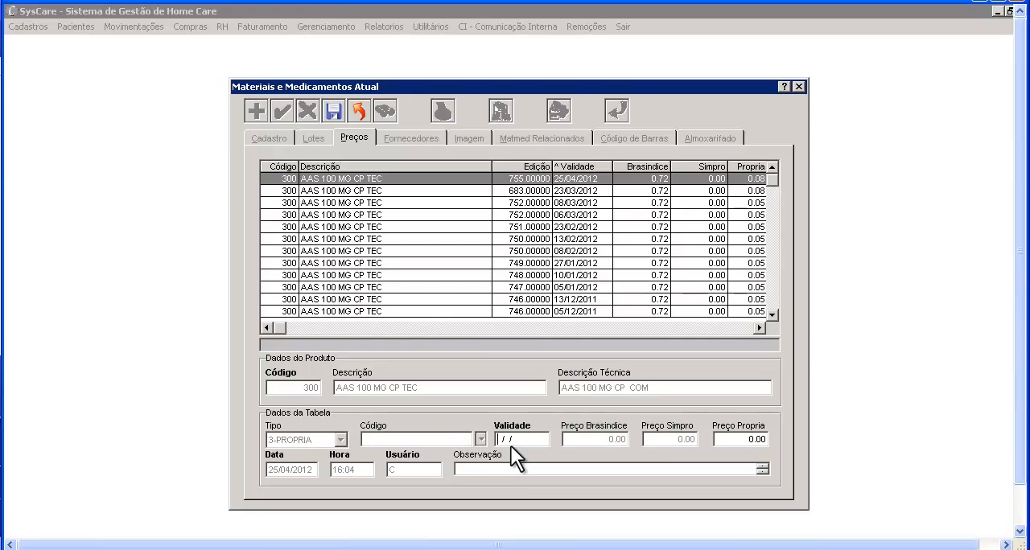
{"action": "left_click", "coordinate": [734, 439]}
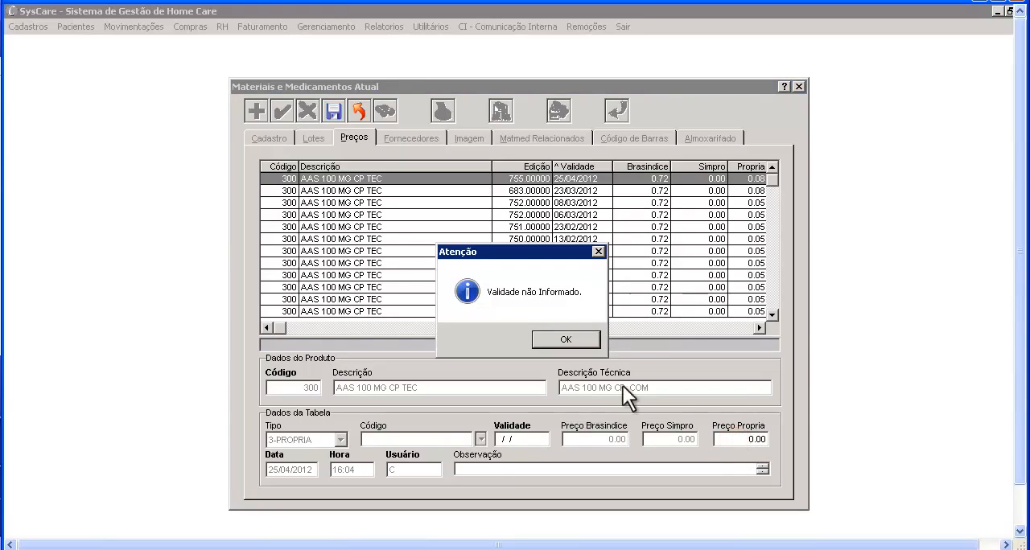
{"action": "left_click", "coordinate": [574, 339]}
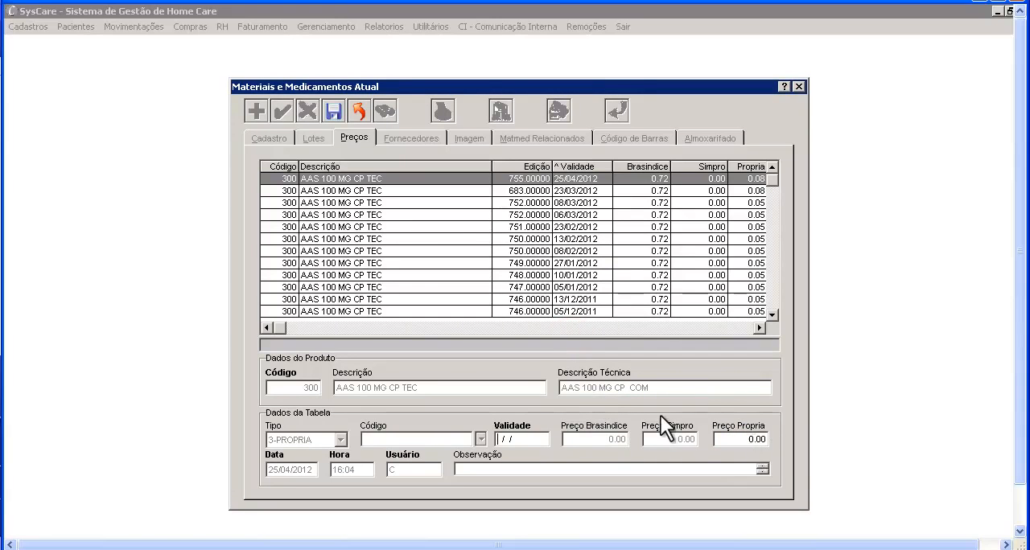
{"action": "left_click", "coordinate": [360, 104]}
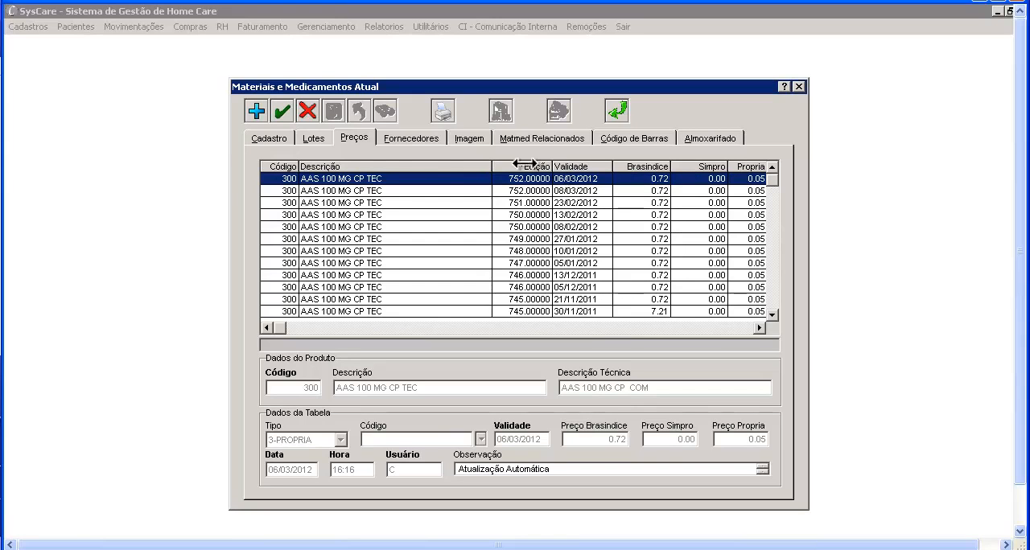
- Change the price type in the Simpro data of product 300 to 3-PROPRIA and save the registration
{"action": "left_click", "coordinate": [282, 138]}
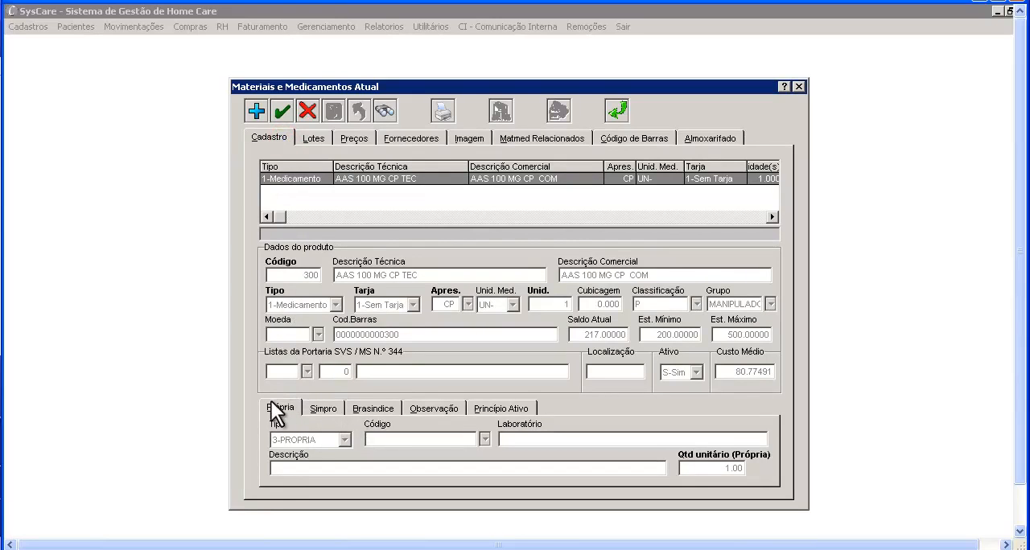
{"action": "left_click", "coordinate": [326, 407]}
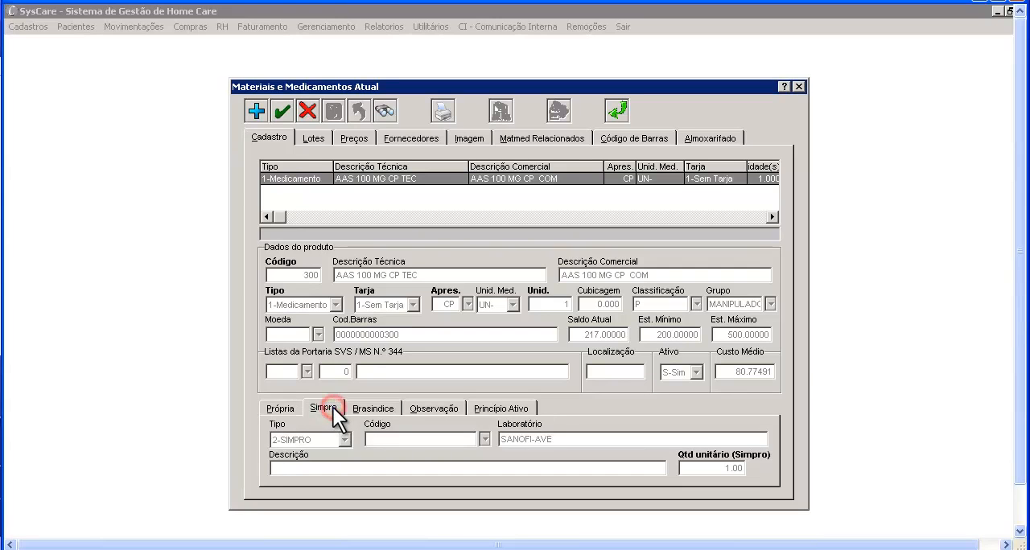
{"action": "left_click", "coordinate": [286, 115]}
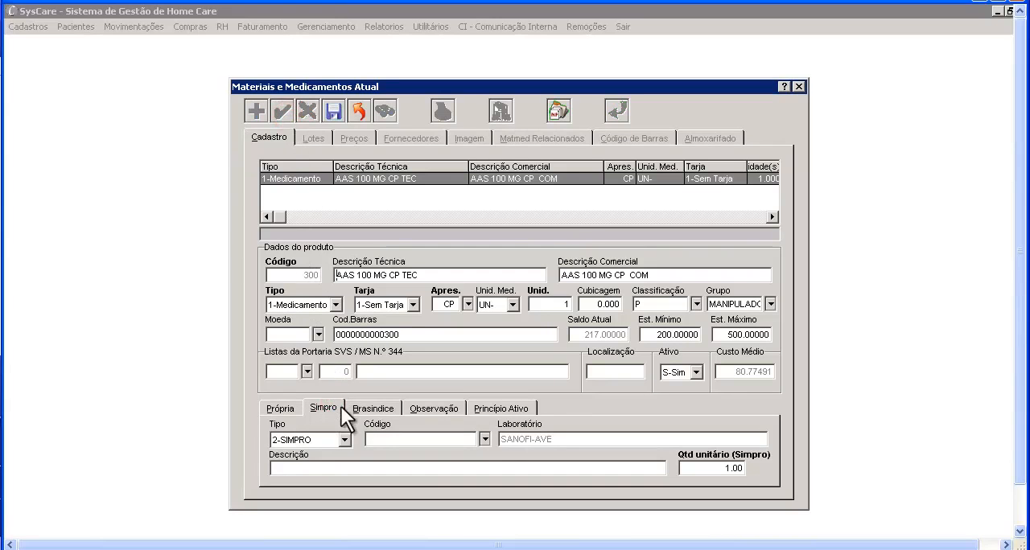
{"action": "left_click", "coordinate": [343, 440]}
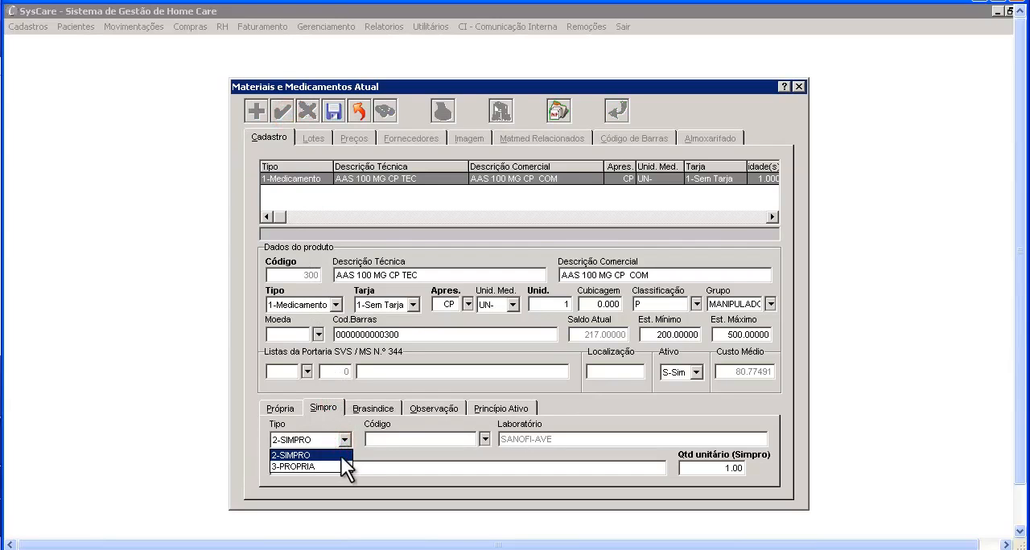
{"action": "left_click", "coordinate": [339, 466]}
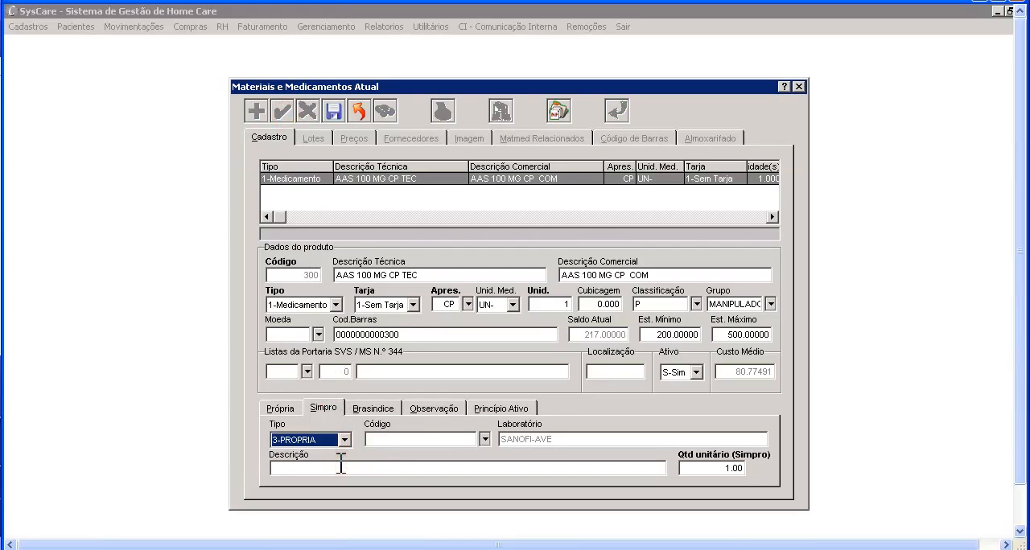
{"action": "left_click", "coordinate": [333, 110]}
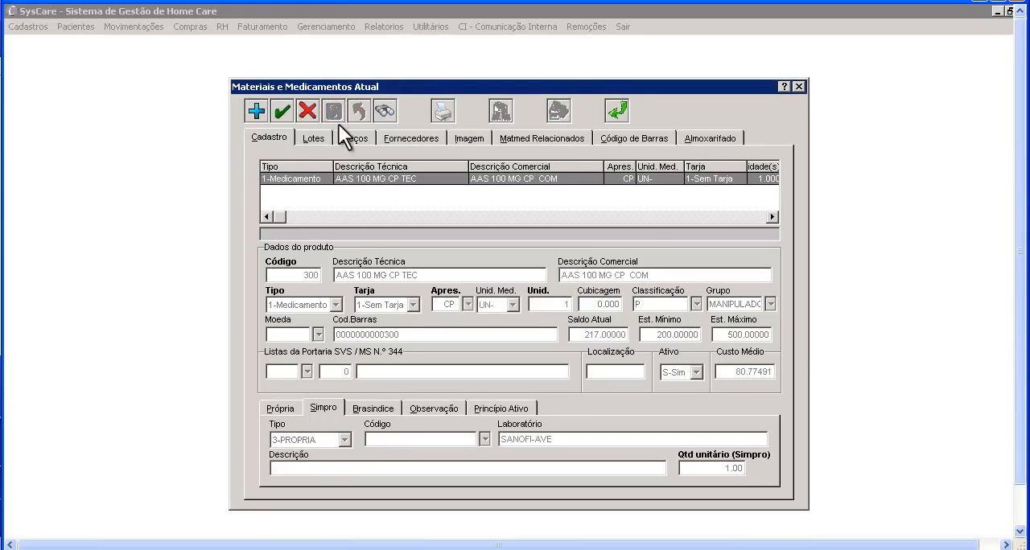
- Sort the price history of product 300 by validity date, newest first
{"action": "left_click", "coordinate": [342, 135]}
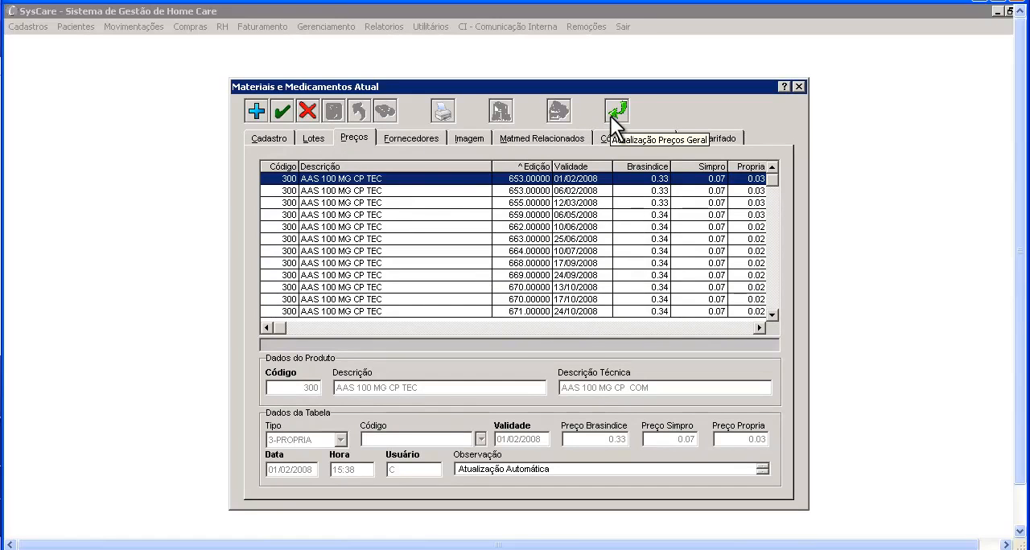
{"action": "left_click", "coordinate": [580, 164]}
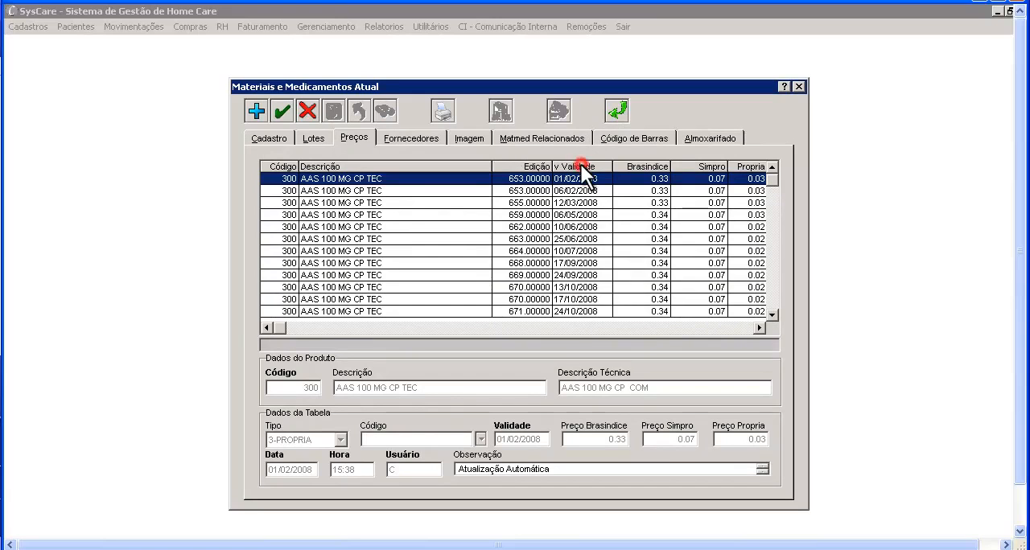
{"action": "left_click", "coordinate": [580, 164]}
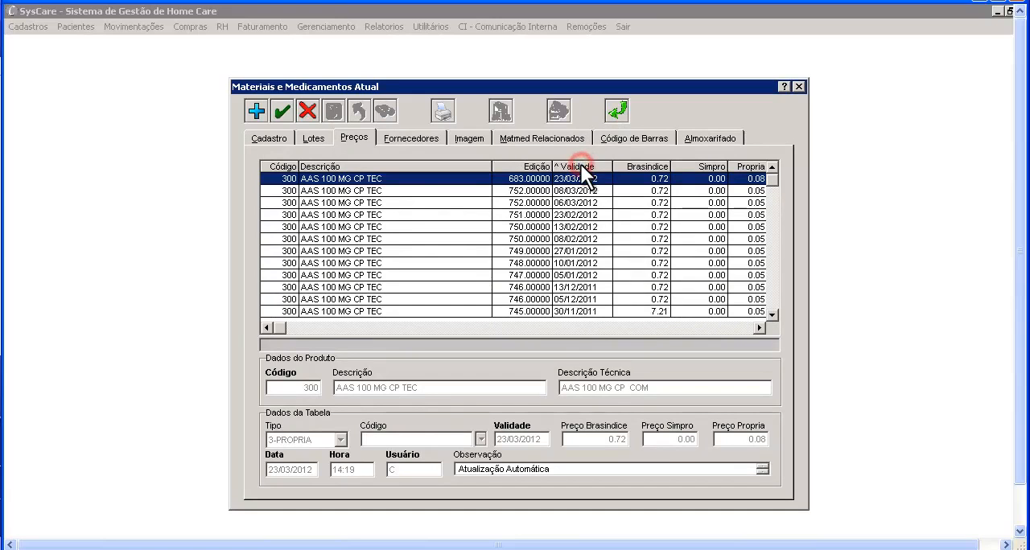
- Rerun the general price update for all products with the Propria, Brasindice and Simpro percentages left at 0.00
{"action": "left_click", "coordinate": [616, 113]}
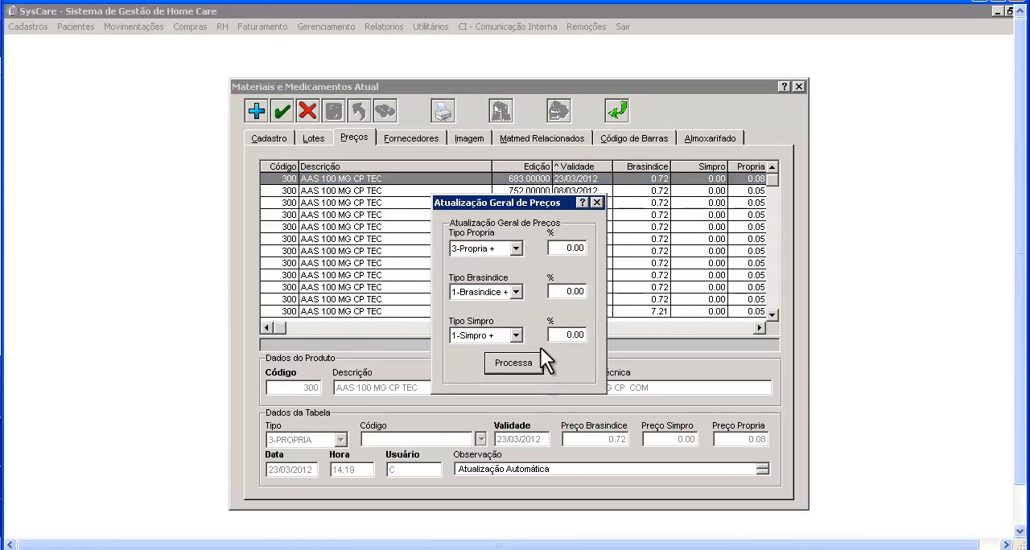
{"action": "left_click", "coordinate": [537, 357]}
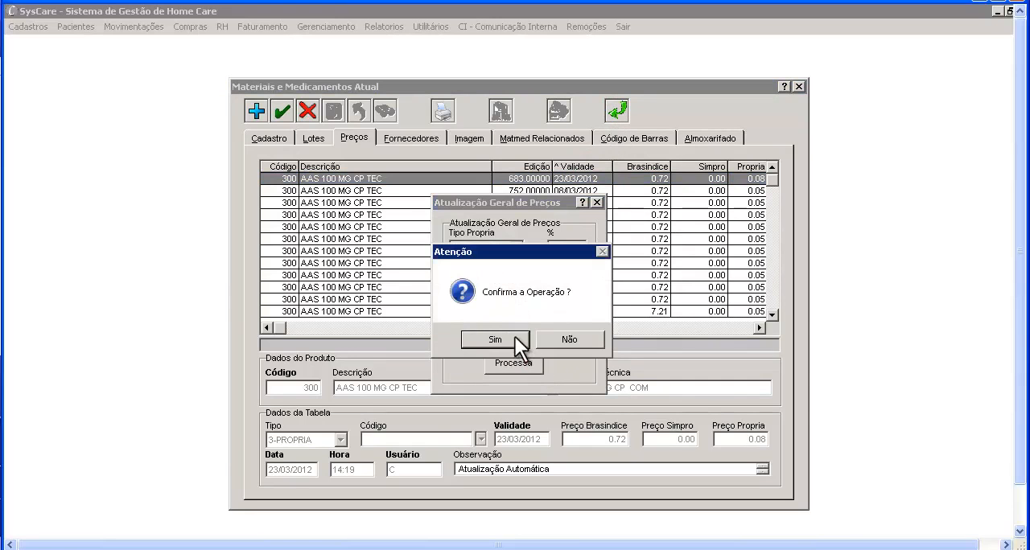
{"action": "left_click", "coordinate": [495, 339]}
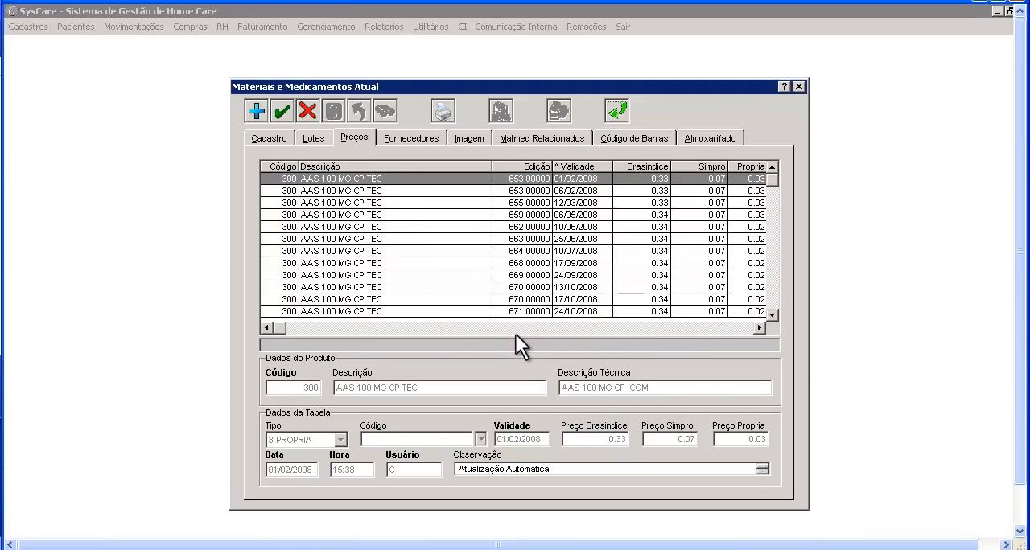
- Sort the updated price history by newest validity date and compare it with the product's Própria, Simpro and Brasindice registration data
{"action": "left_click", "coordinate": [578, 163]}
{"action": "left_click", "coordinate": [578, 163]}
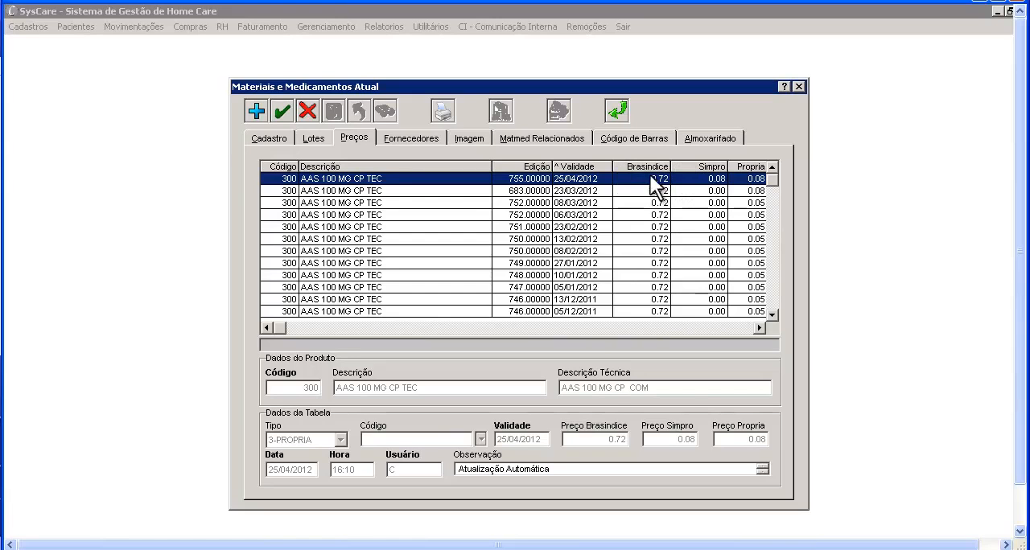
{"action": "left_click", "coordinate": [279, 137]}
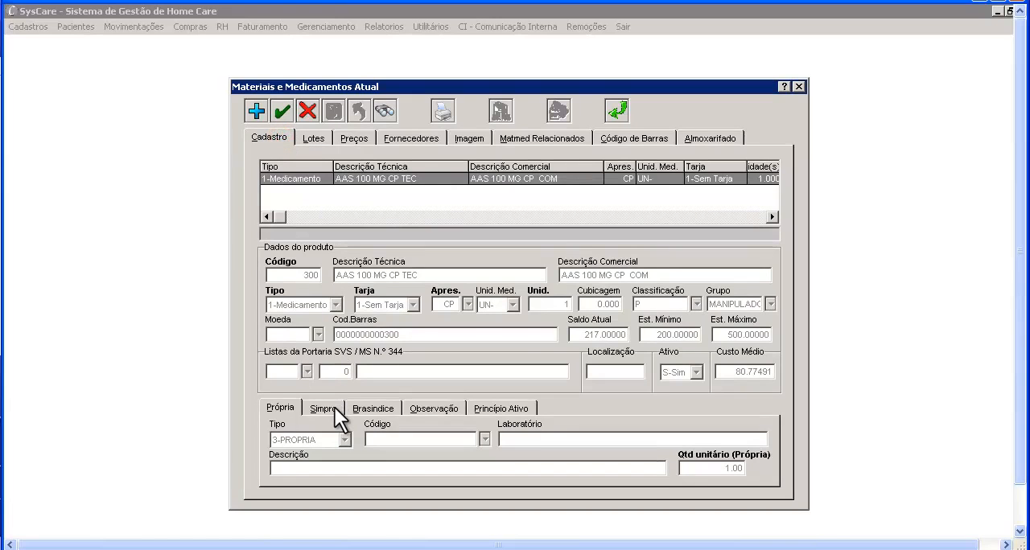
{"action": "left_click", "coordinate": [334, 407]}
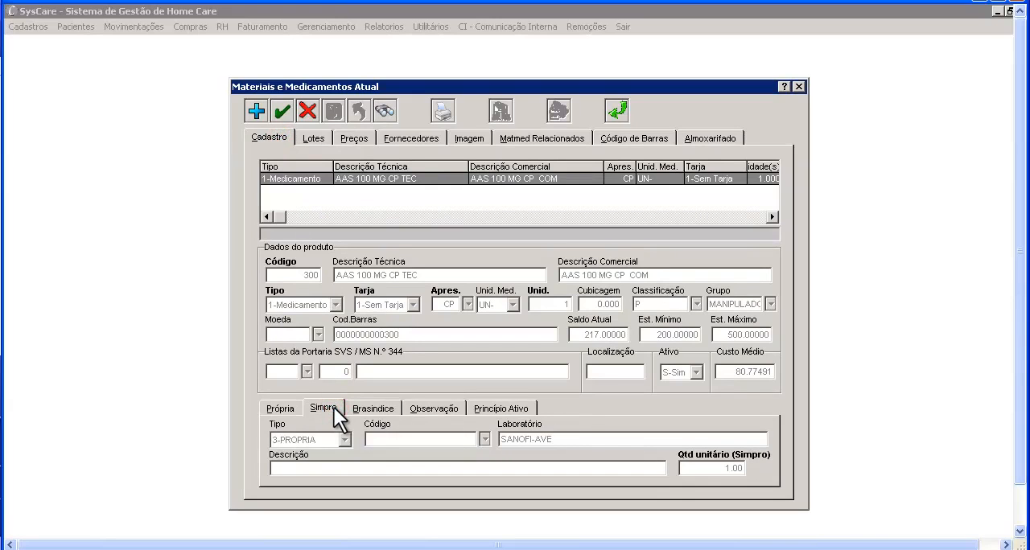
{"action": "left_click", "coordinate": [364, 409]}
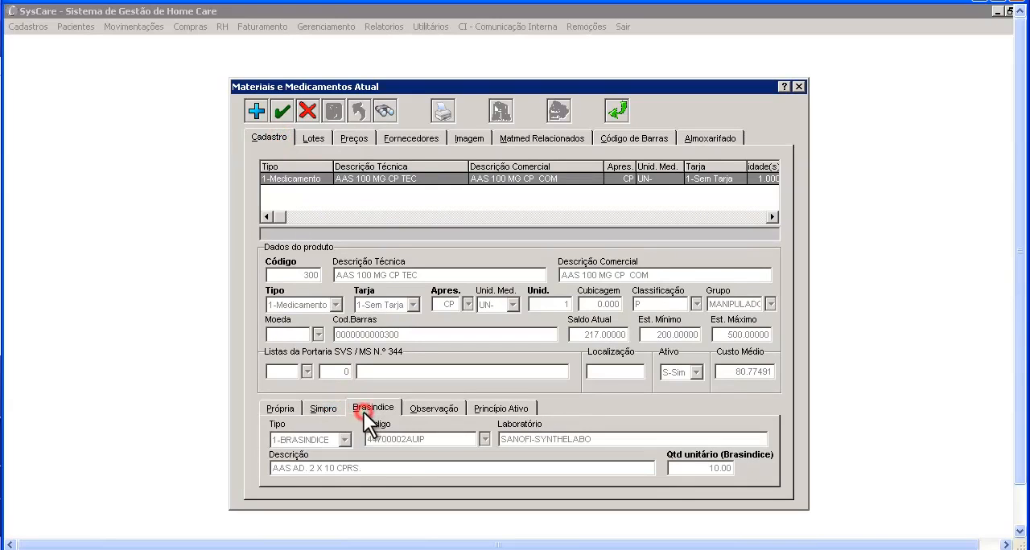
{"action": "left_click", "coordinate": [319, 408]}
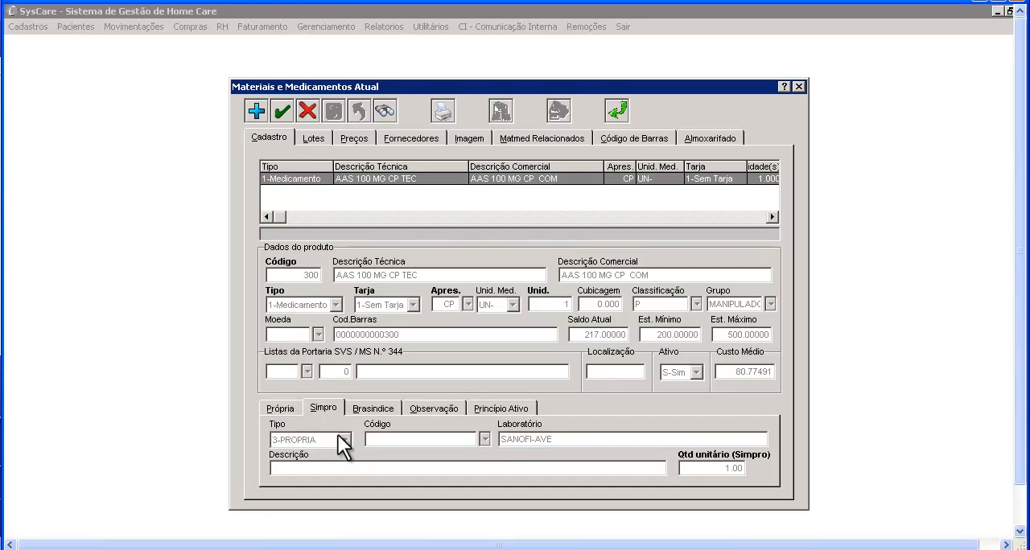
{"action": "left_click", "coordinate": [359, 142]}
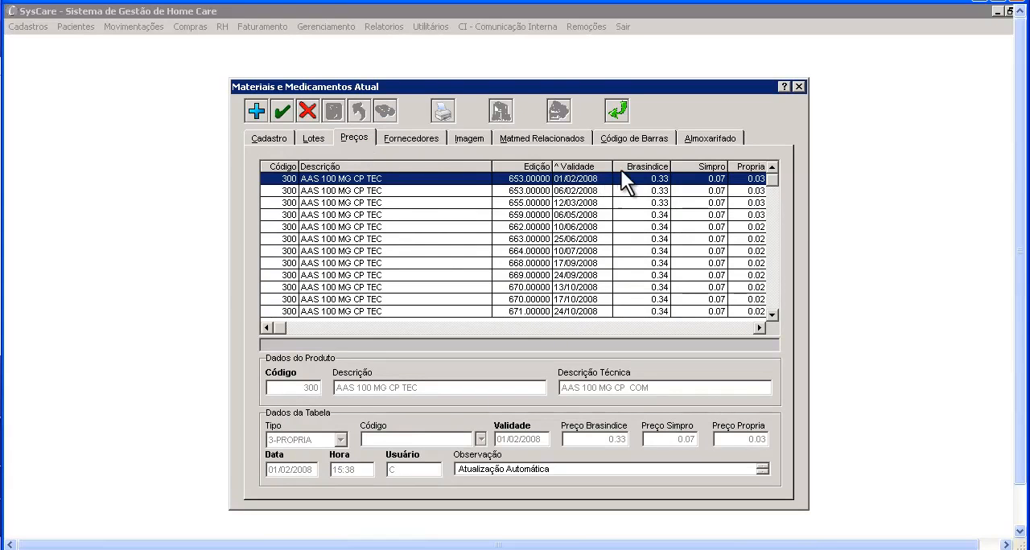
{"action": "left_click", "coordinate": [601, 164]}
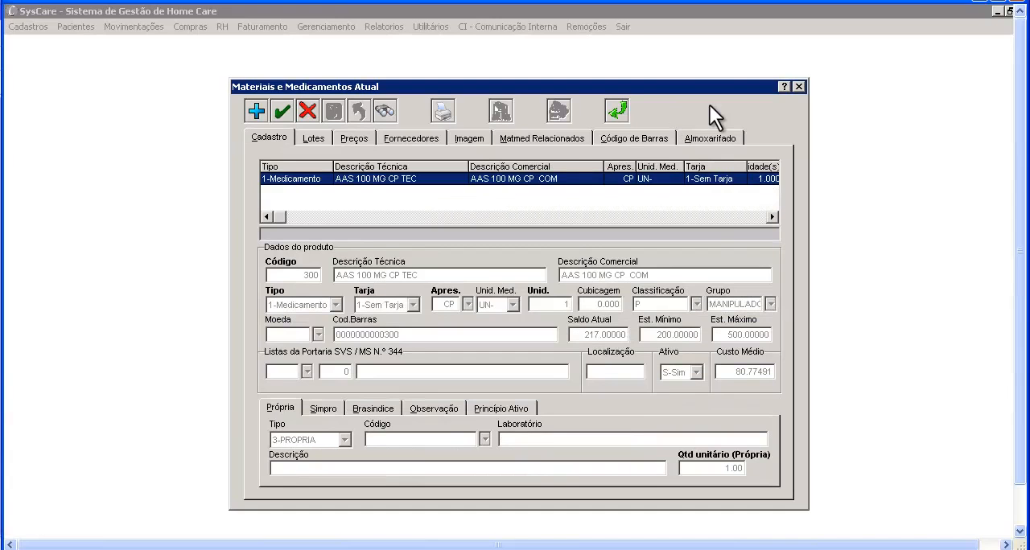
- Examine the product's purchase history by supplier, including batch, manufacture and validity dates, and view the product image
{"action": "left_click", "coordinate": [438, 136]}
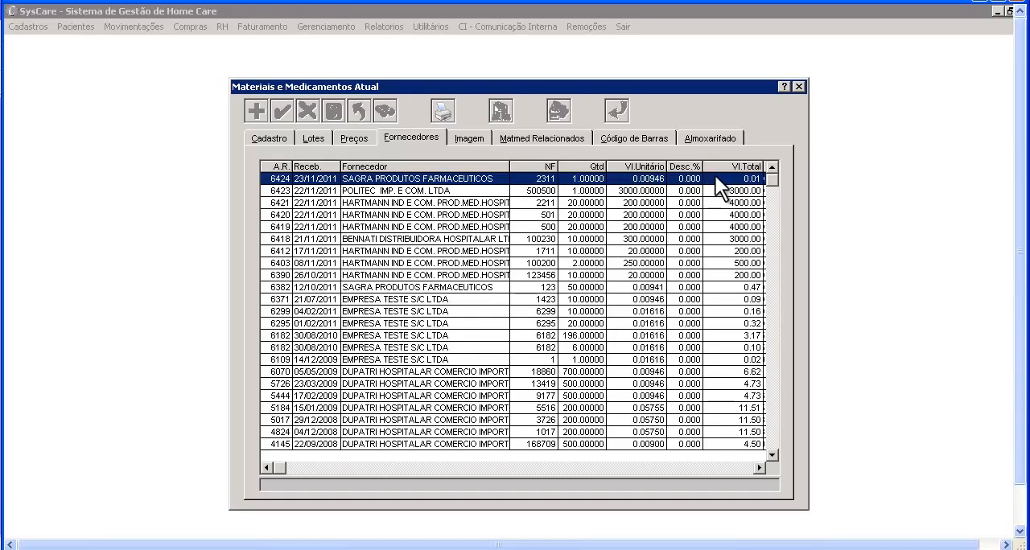
{"action": "key", "text": "Right"}
{"action": "key", "text": "Right"}
{"action": "key", "text": "Right"}
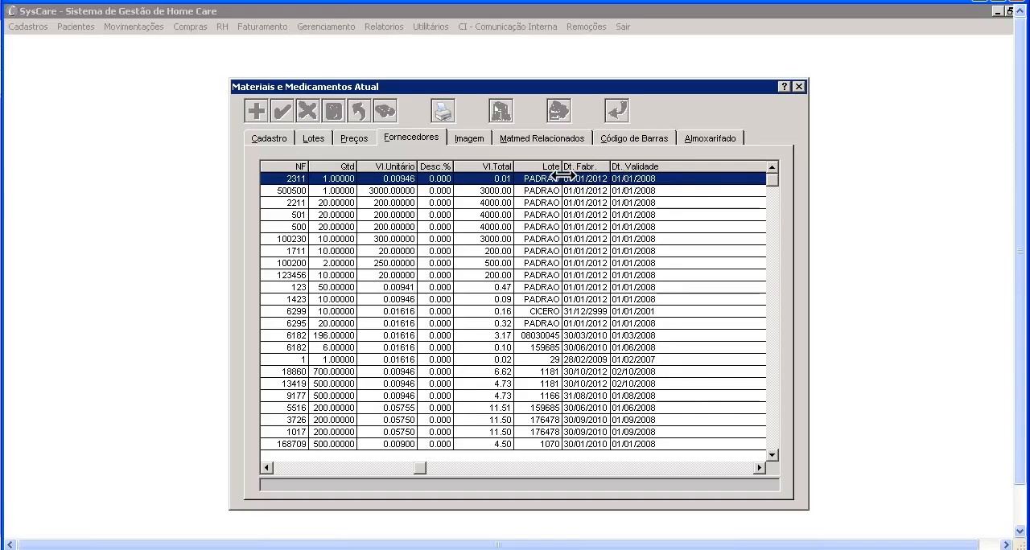
{"action": "key", "text": "Left"}
{"action": "key", "text": "Left"}
{"action": "key", "text": "Left"}
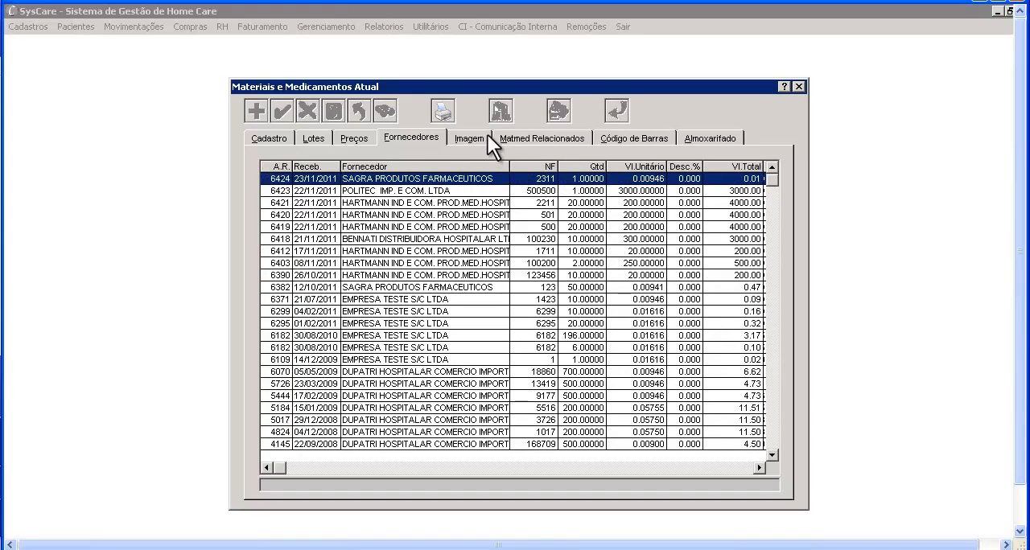
{"action": "left_click", "coordinate": [487, 135]}
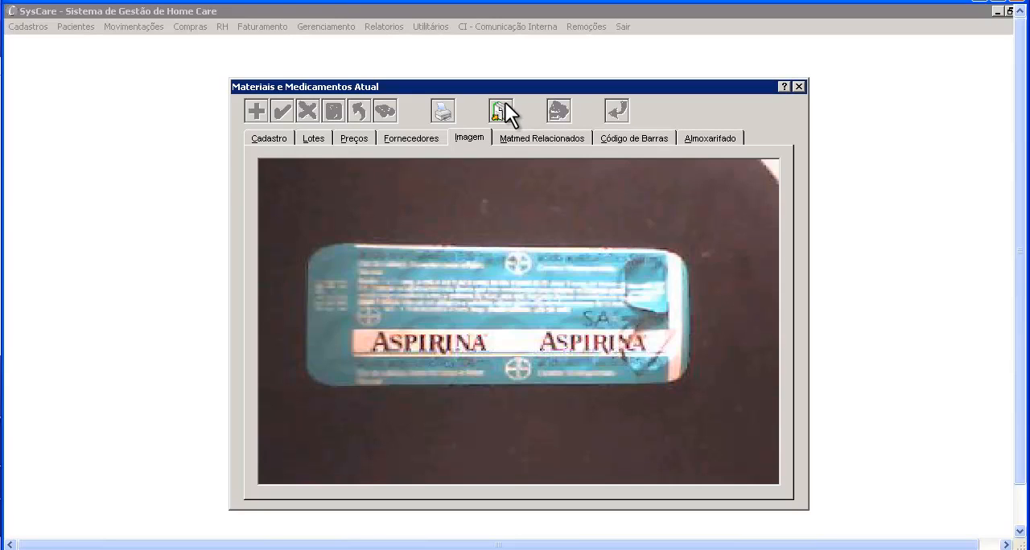
- Start a new related-product entry for product 300, choose AAS 100 MG CP COM and cancel the entry
{"action": "left_click", "coordinate": [583, 136]}
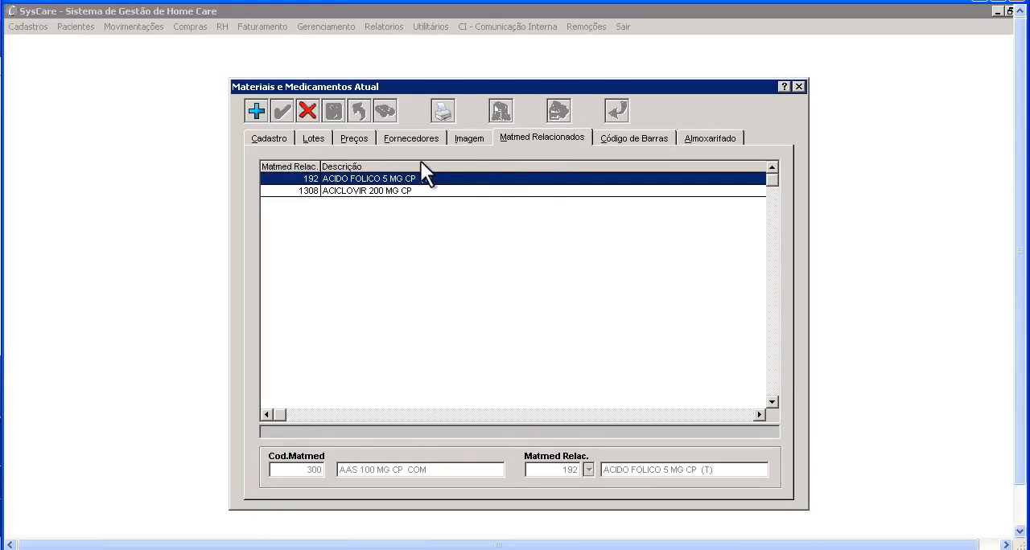
{"action": "left_click", "coordinate": [257, 112]}
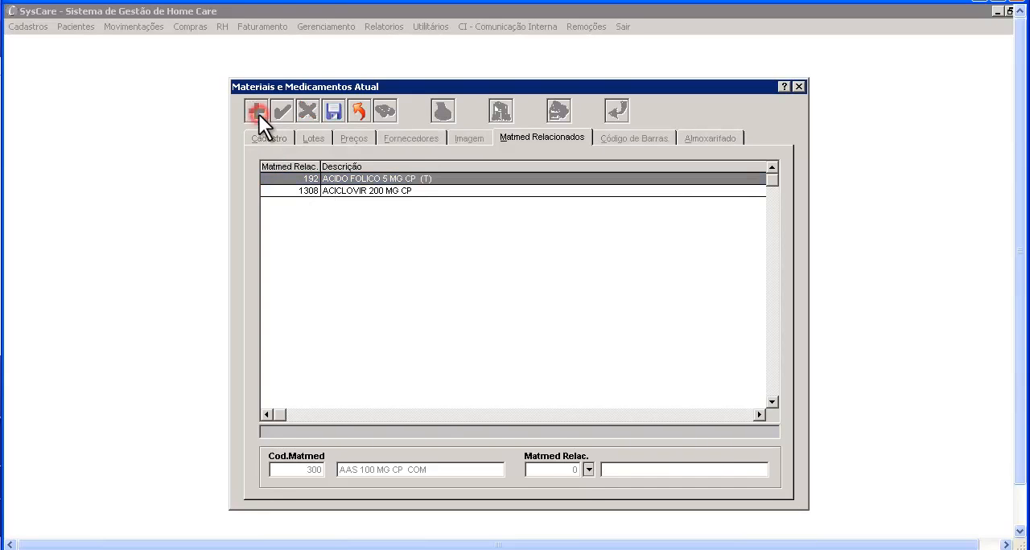
{"action": "left_click", "coordinate": [588, 471]}
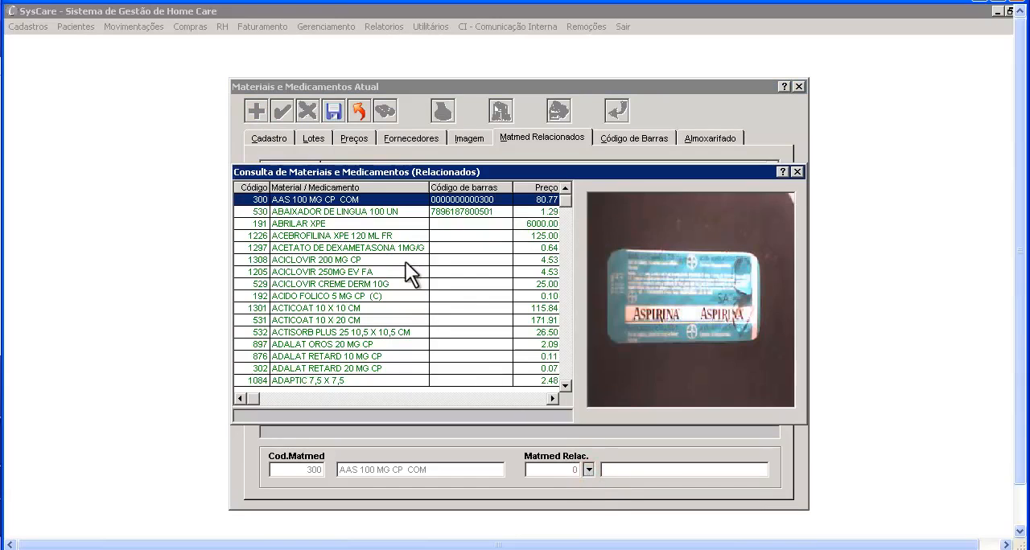
{"action": "double_click", "coordinate": [391, 200]}
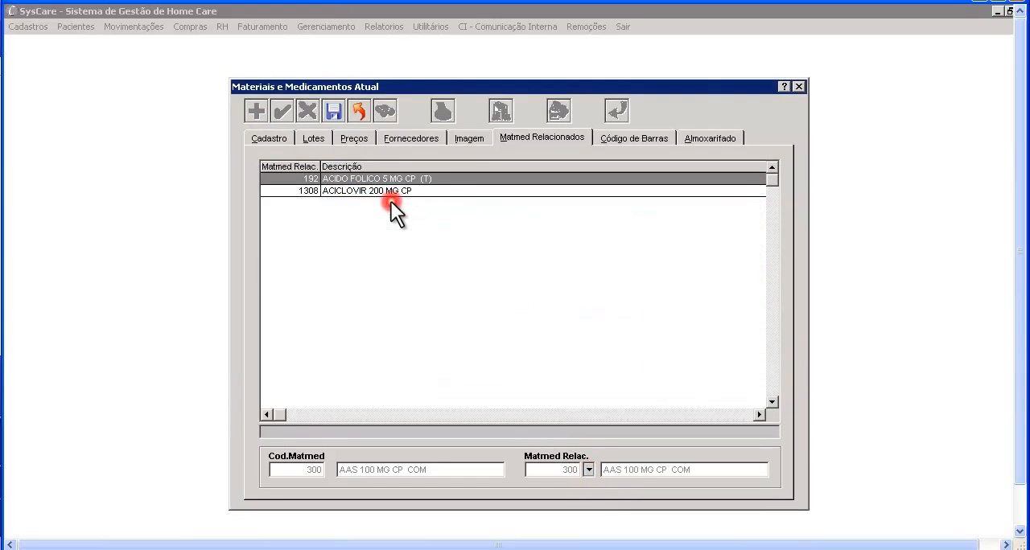
{"action": "left_click", "coordinate": [352, 110]}
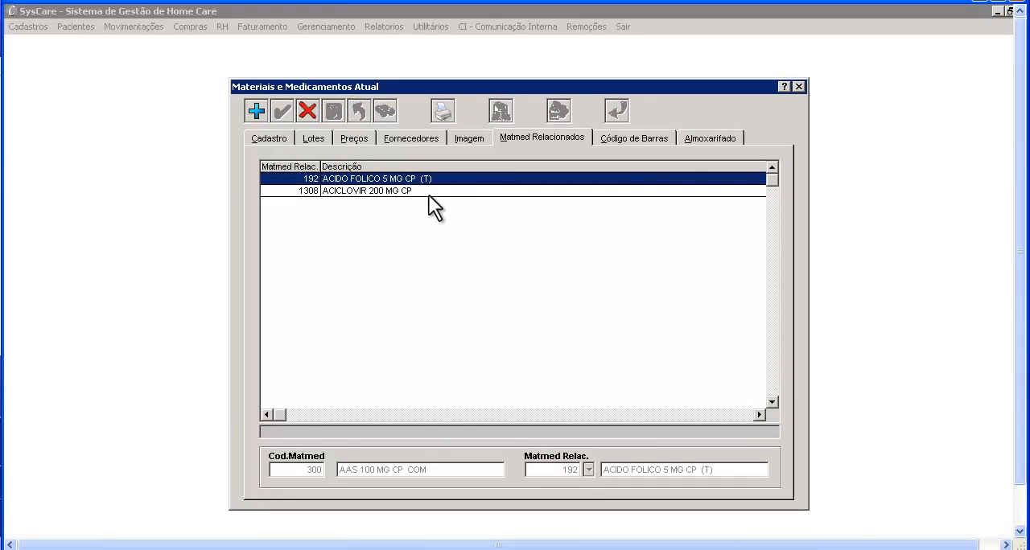
- Check the main registration of product 300 and examine its related products ACIDO FOLICO 5 MG CP and ACICLOVIR 200 MG CP
{"action": "left_click", "coordinate": [286, 137]}
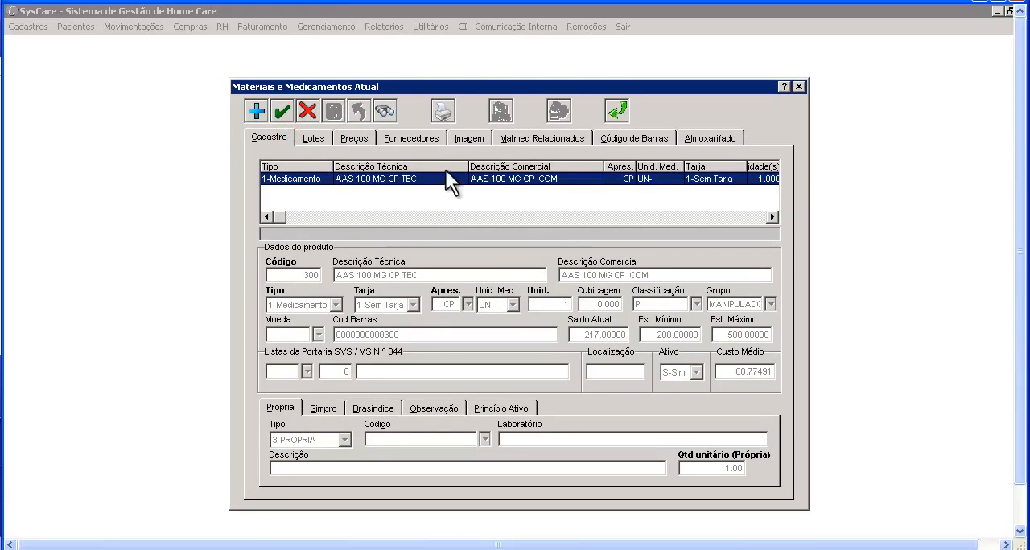
{"action": "left_click", "coordinate": [514, 137]}
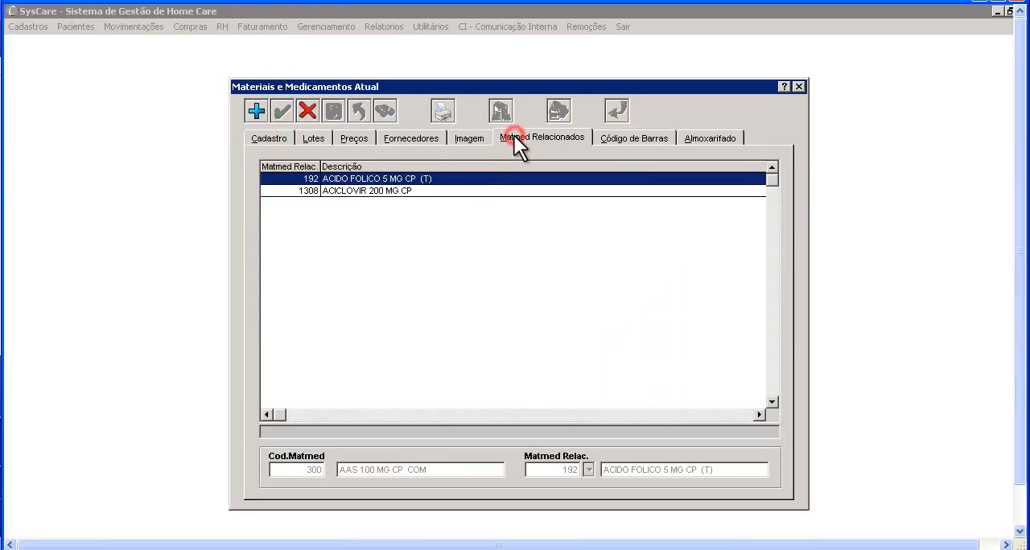
{"action": "left_click", "coordinate": [463, 190]}
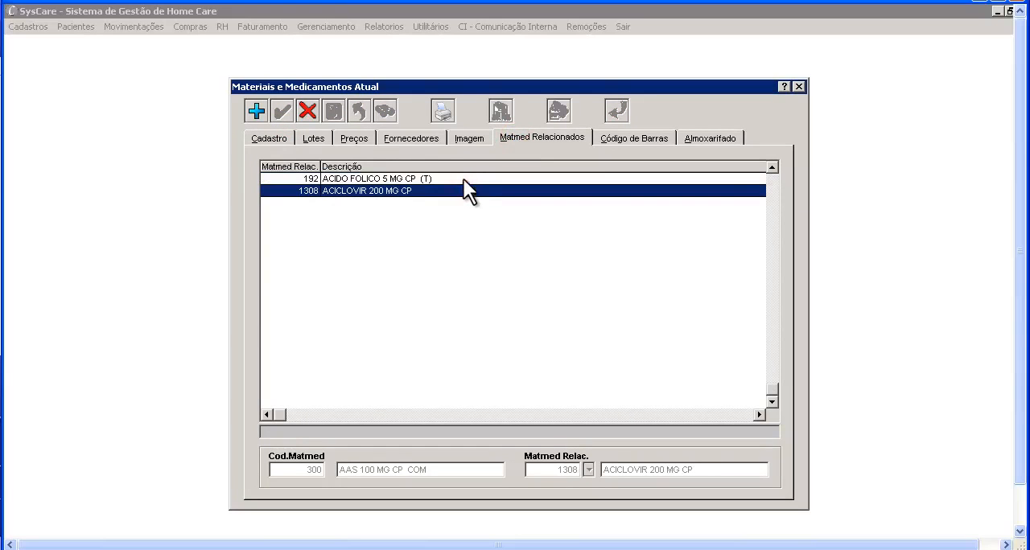
{"action": "left_click", "coordinate": [463, 178]}
{"action": "left_click", "coordinate": [463, 189]}
{"action": "left_click", "coordinate": [463, 178]}
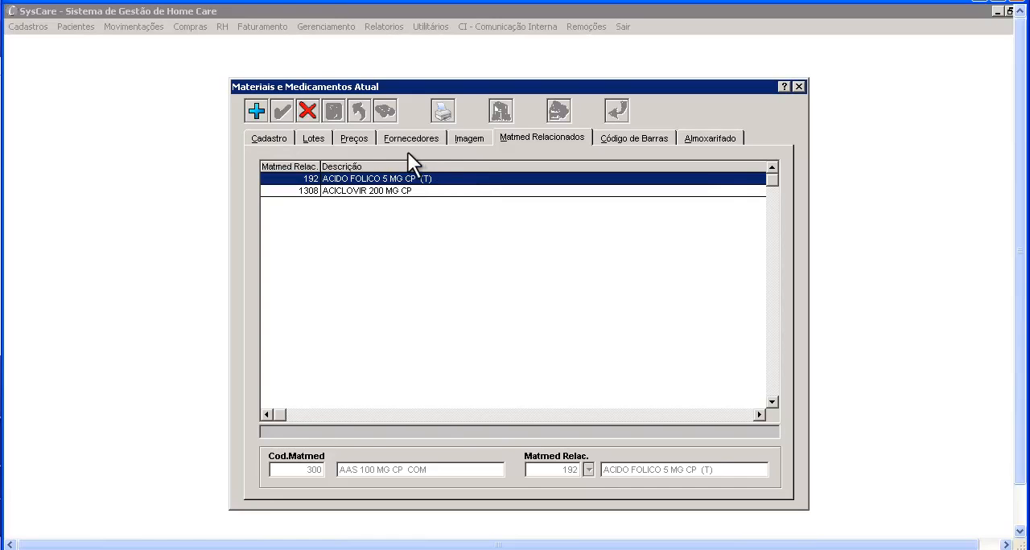
{"action": "left_click", "coordinate": [338, 191]}
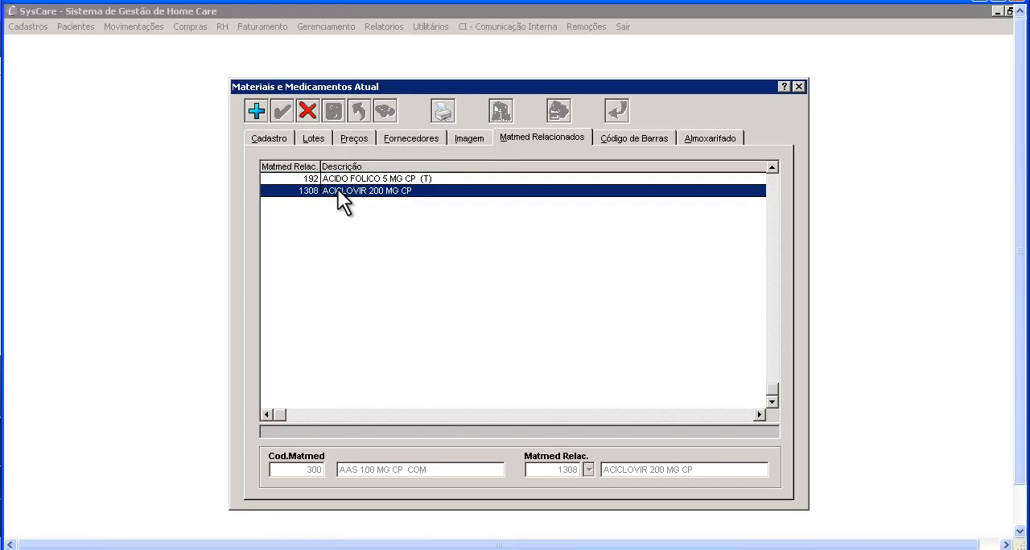
{"action": "left_click", "coordinate": [333, 178]}
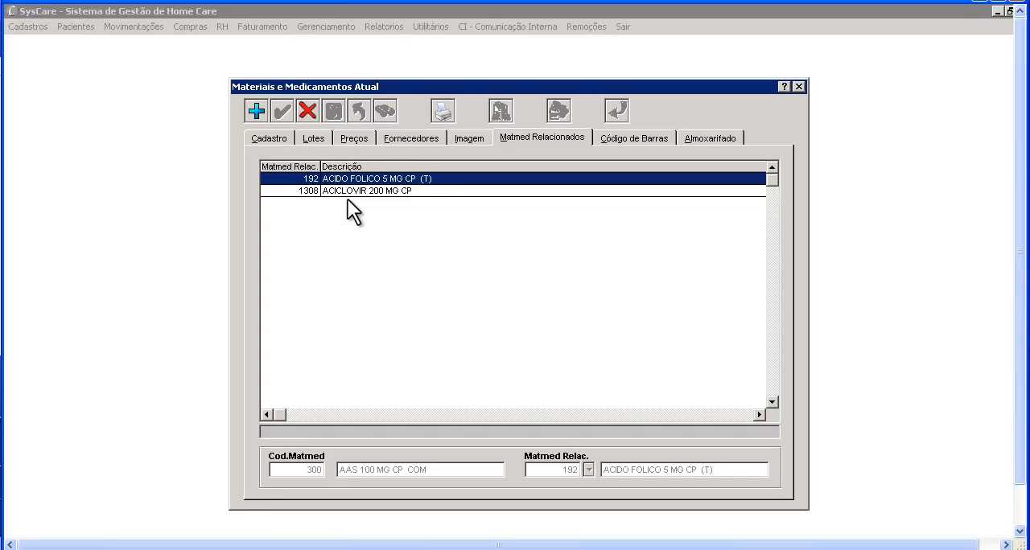
- Examine the product's warehouse stock by batch and compare it with the supplier purchase history
{"action": "left_click", "coordinate": [727, 142]}
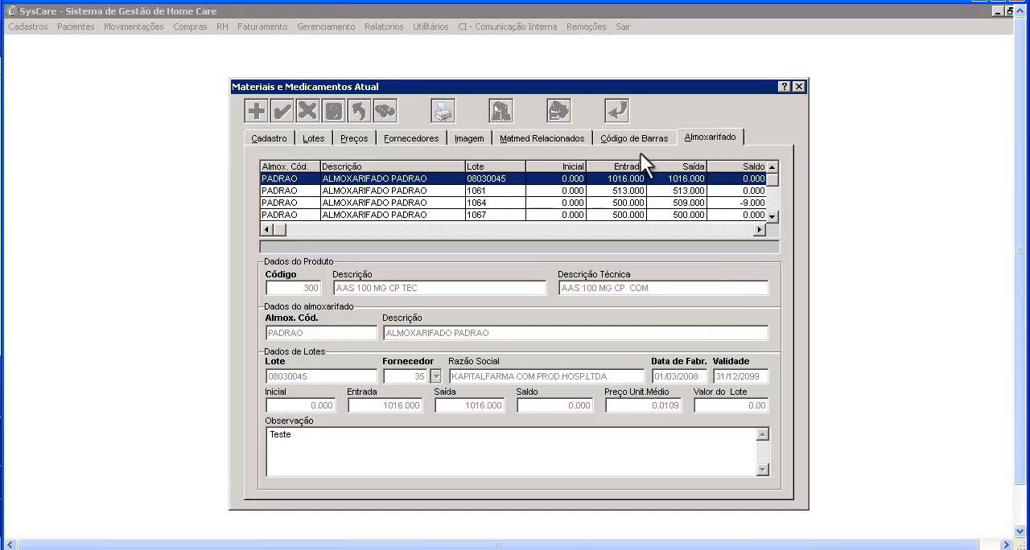
{"action": "left_click", "coordinate": [427, 133]}
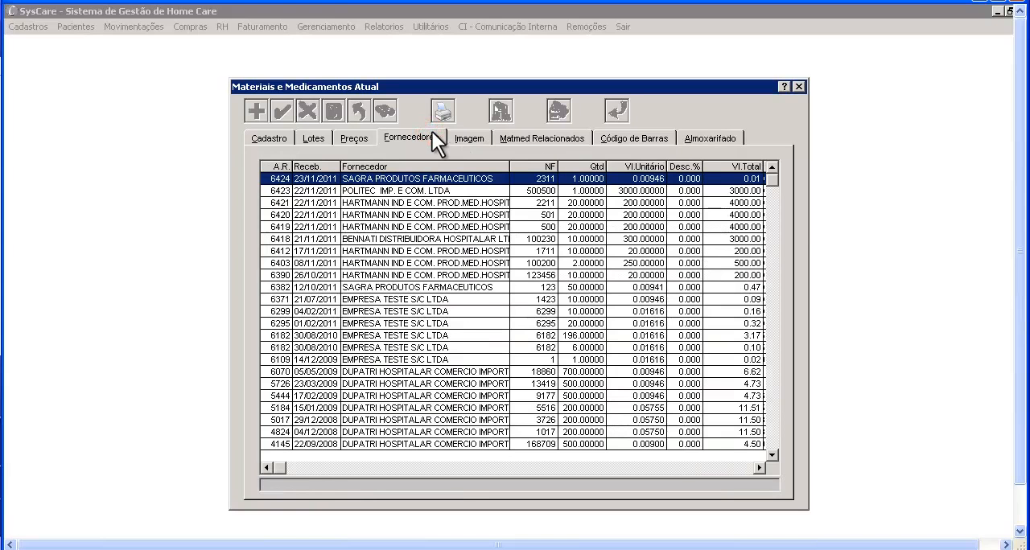
{"action": "left_click", "coordinate": [693, 135]}
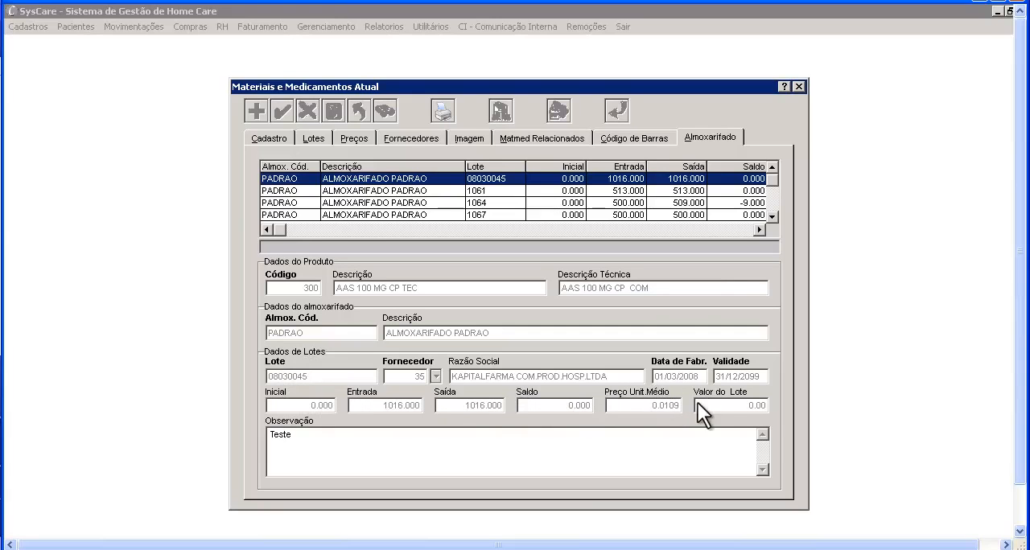
{"action": "left_click", "coordinate": [646, 313]}
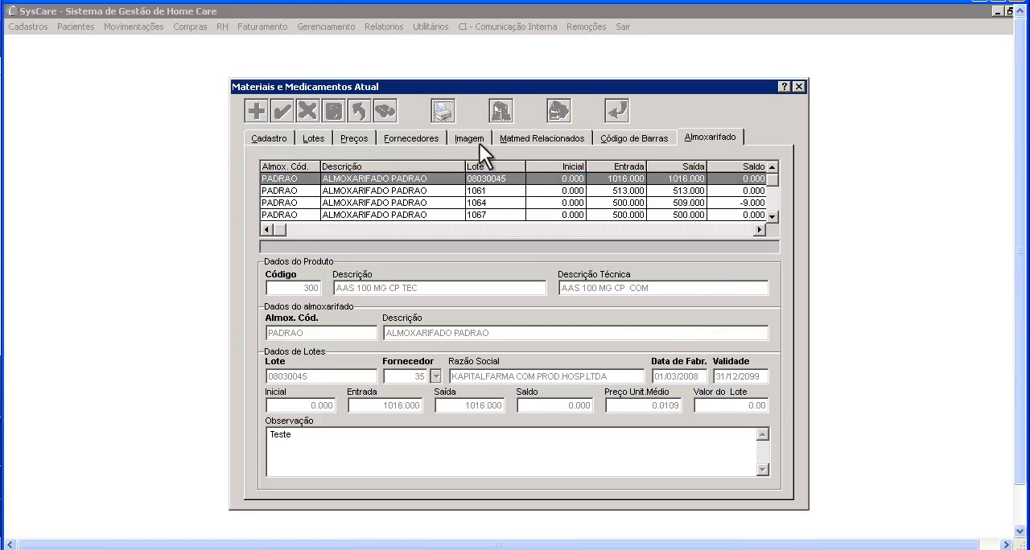
- Review the product's Brasindice registration data and the list of available material and medication reports
{"action": "left_click", "coordinate": [288, 135]}
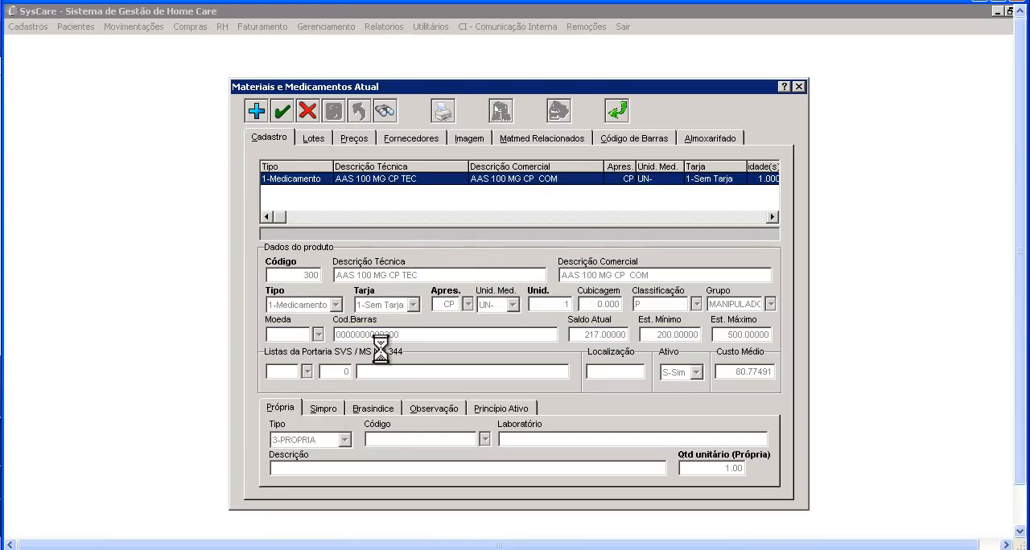
{"action": "left_click", "coordinate": [379, 405]}
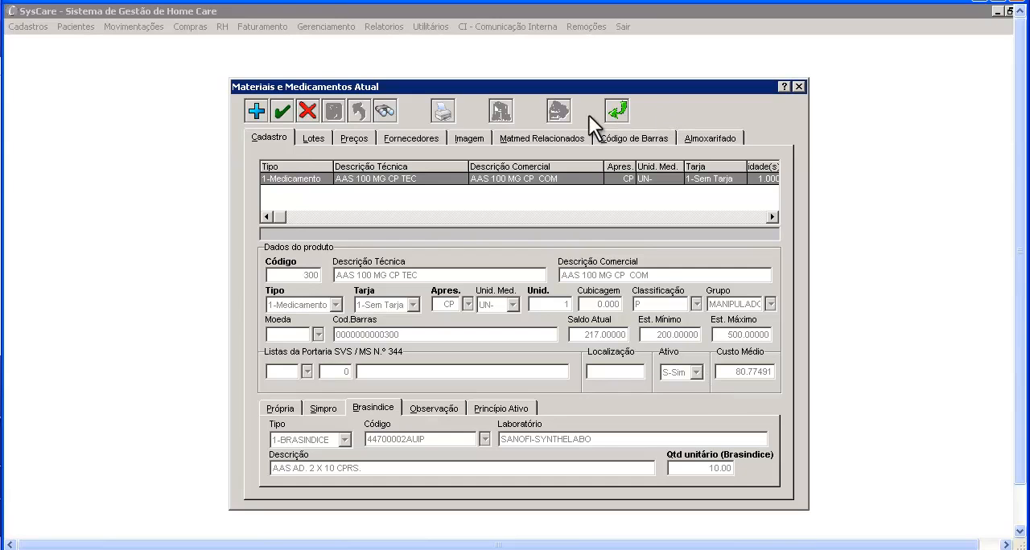
{"action": "left_click", "coordinate": [444, 111]}
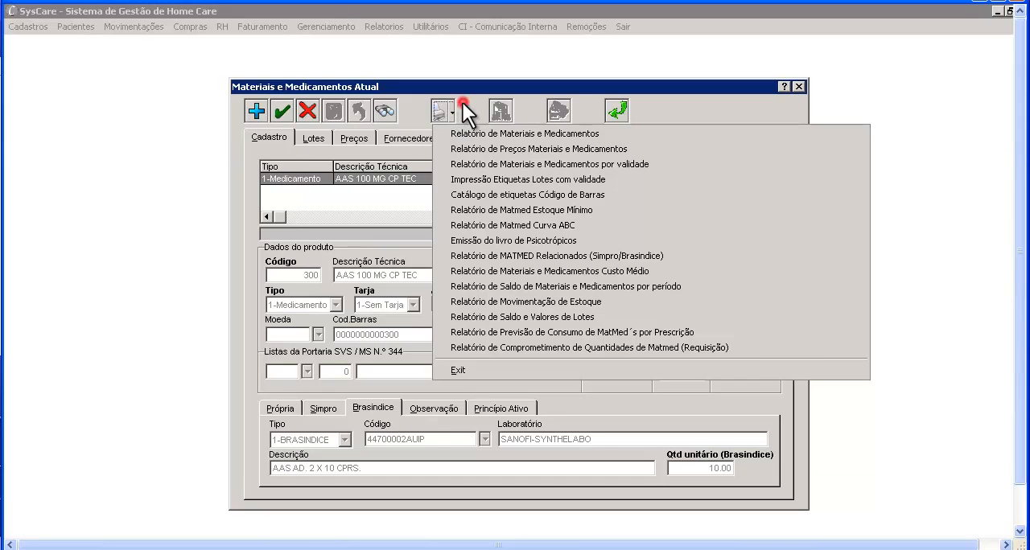
{"action": "left_click", "coordinate": [463, 102]}
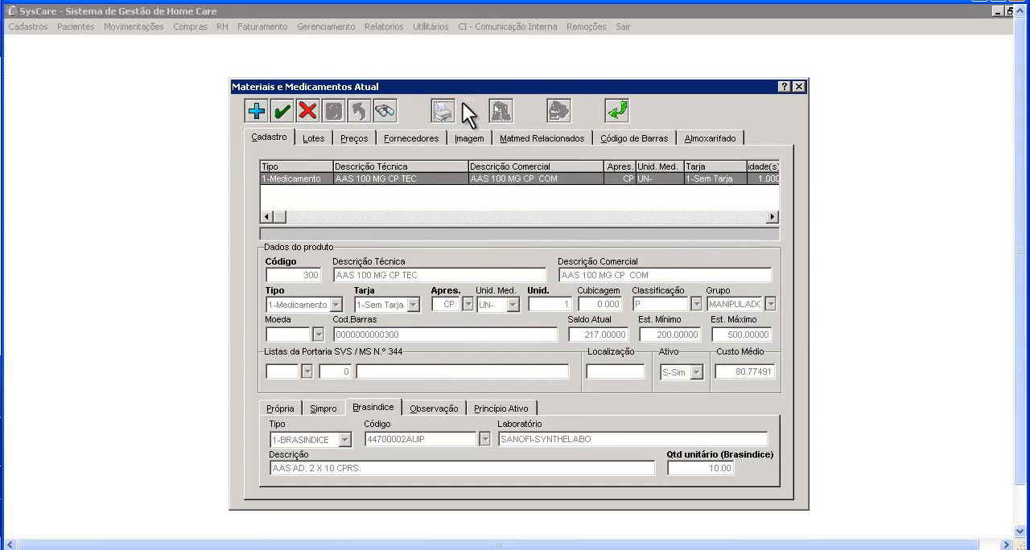